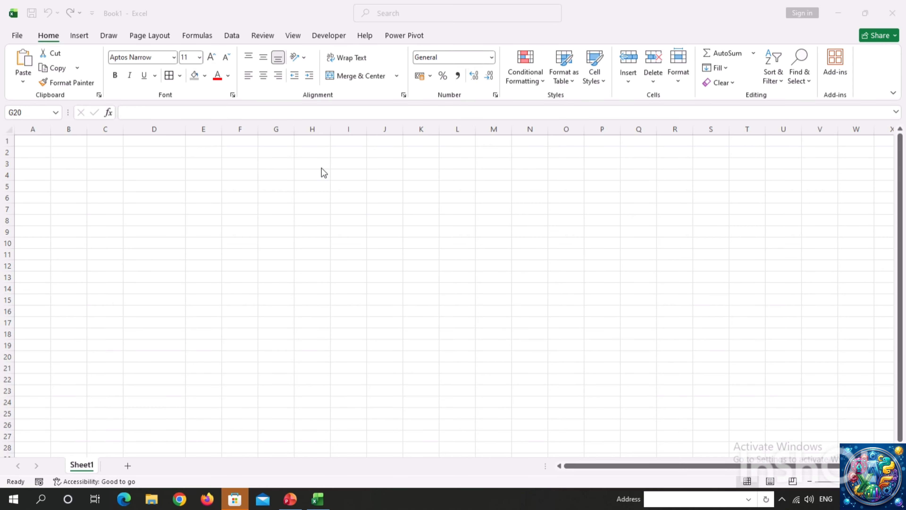
Step: Merge and center cells H3:O9 and enter the title BALANCE SHEET in the merged cell
drag(300, 160, 550, 231)
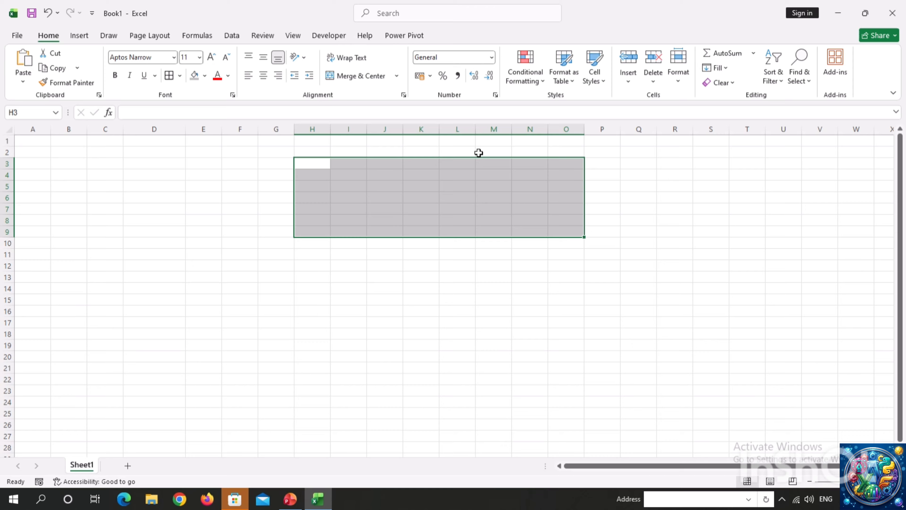
click(359, 81)
double_click(358, 213)
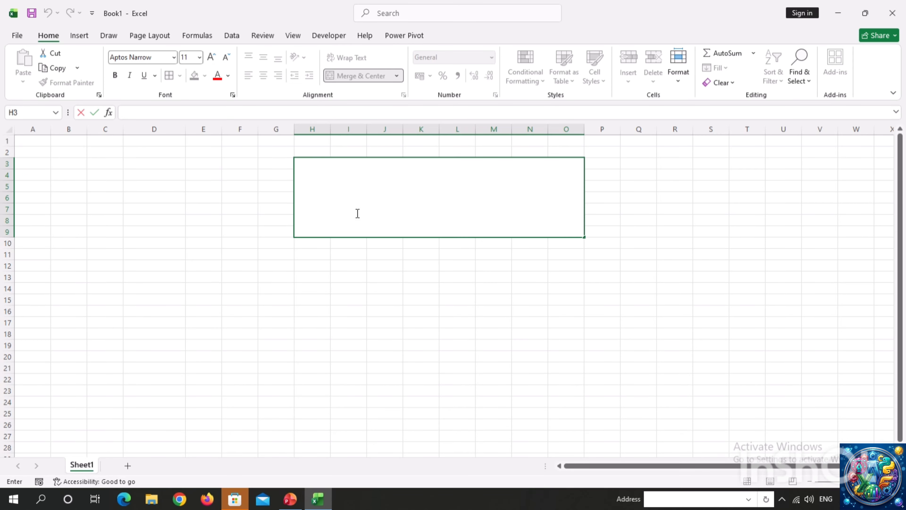
text(BALANCE SHEET)
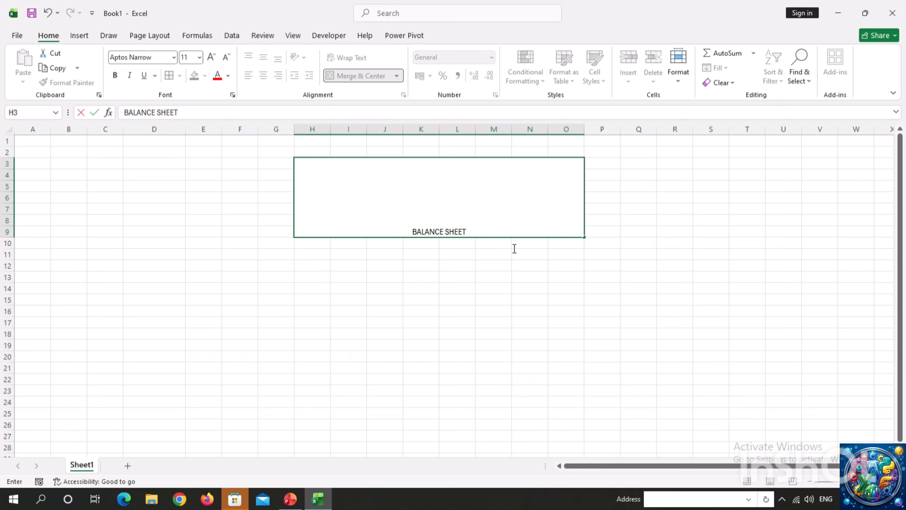
Step: Increase the font size of the BALANCE SHEET title text to 48
triple_click(514, 228)
click(210, 55)
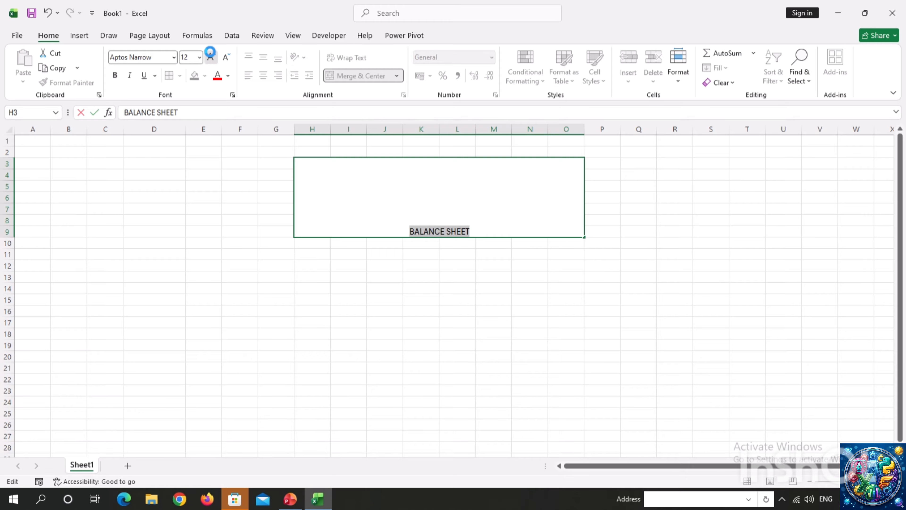
click(211, 56)
click(211, 56)
click(211, 56)
click(211, 56)
click(210, 56)
click(211, 56)
click(211, 56)
click(211, 57)
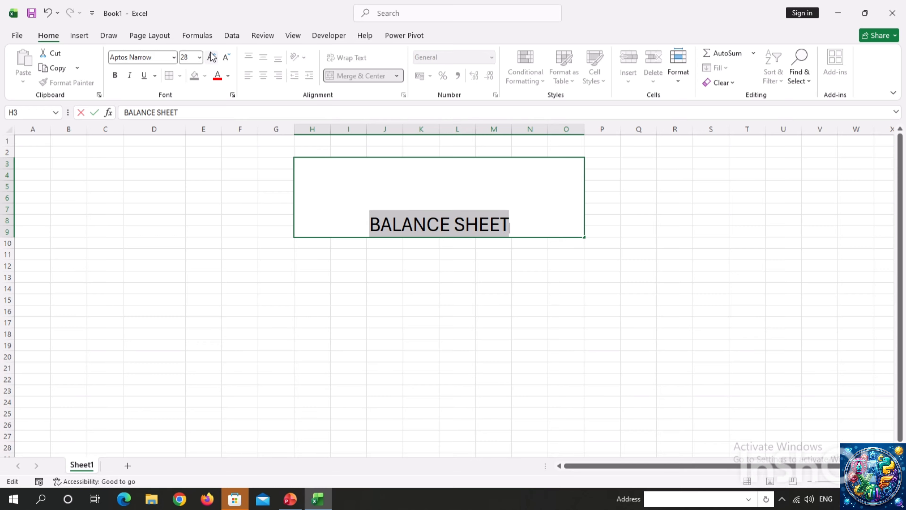
click(211, 56)
click(212, 56)
click(288, 344)
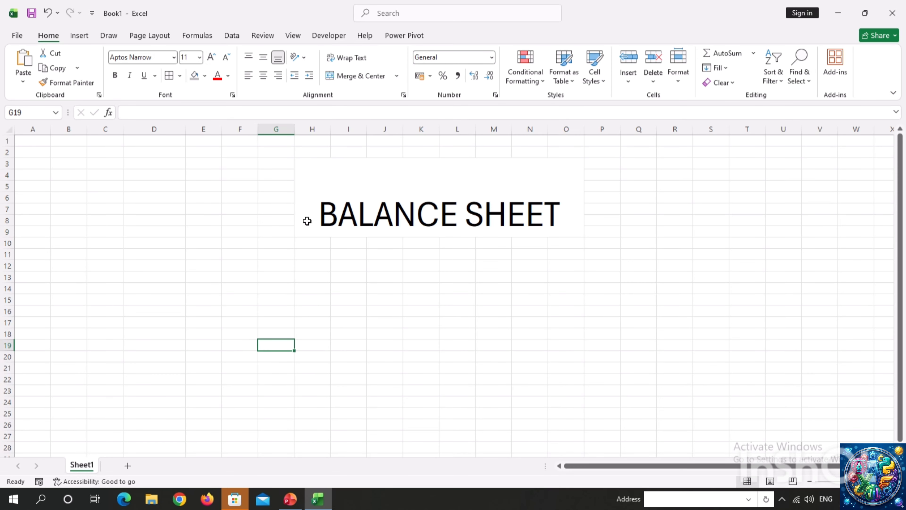
Step: Fill the merged title cell with standard light blue and put a black outside border around it
click(307, 221)
click(205, 75)
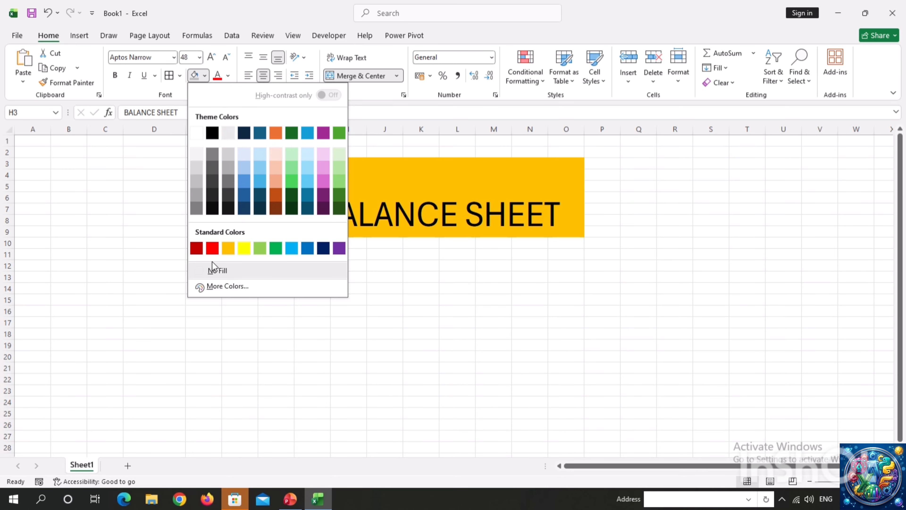
click(292, 247)
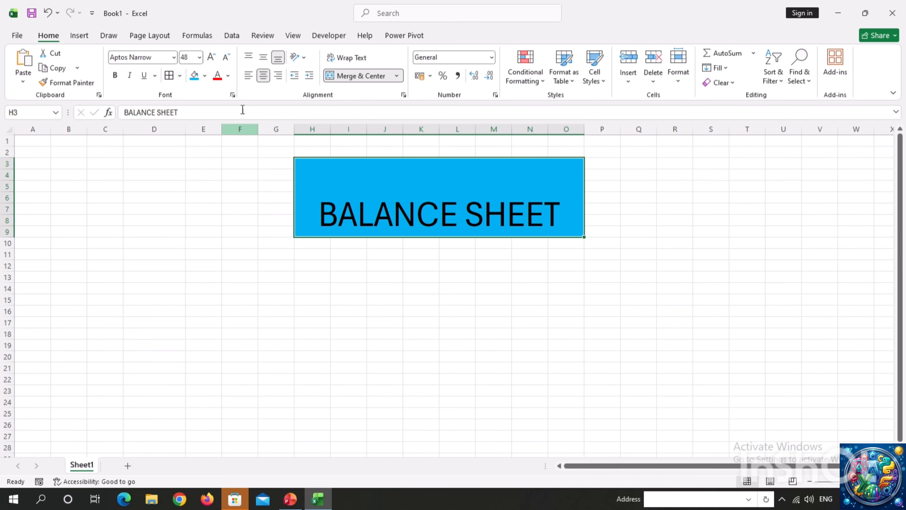
click(180, 75)
click(212, 221)
click(211, 236)
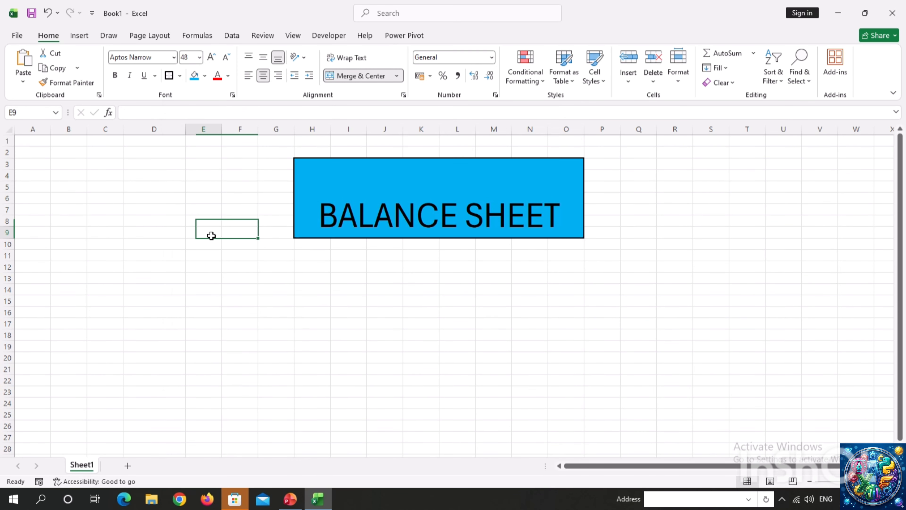
Step: Align the BALANCE SHEET title vertically to the middle of its merged cell
click(315, 182)
click(264, 57)
click(348, 277)
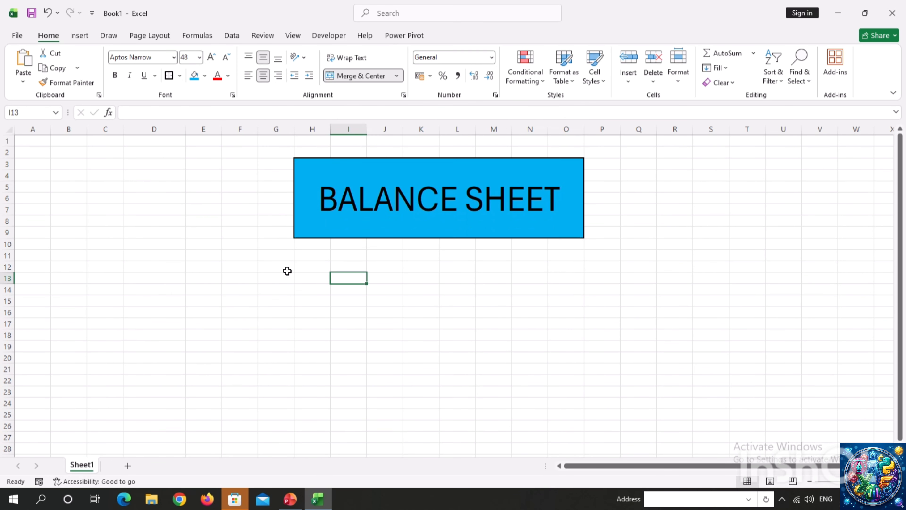
Step: Enter the column heading SR NO. in cell D11
click(230, 266)
click(196, 256)
click(167, 257)
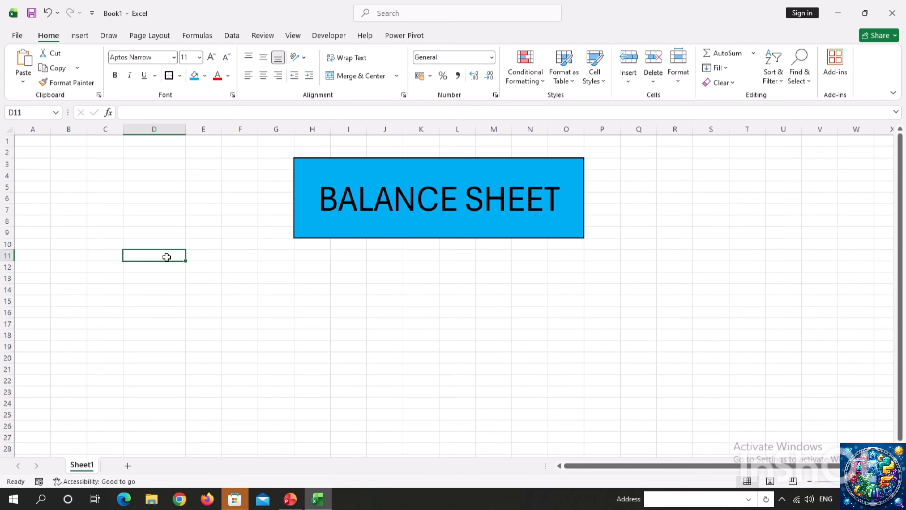
text(SR)
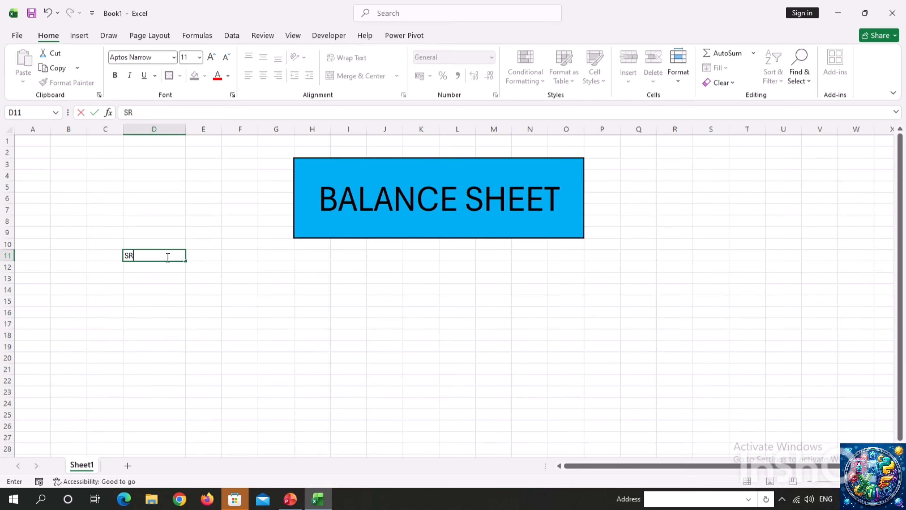
text( NO.)
key(Tab)
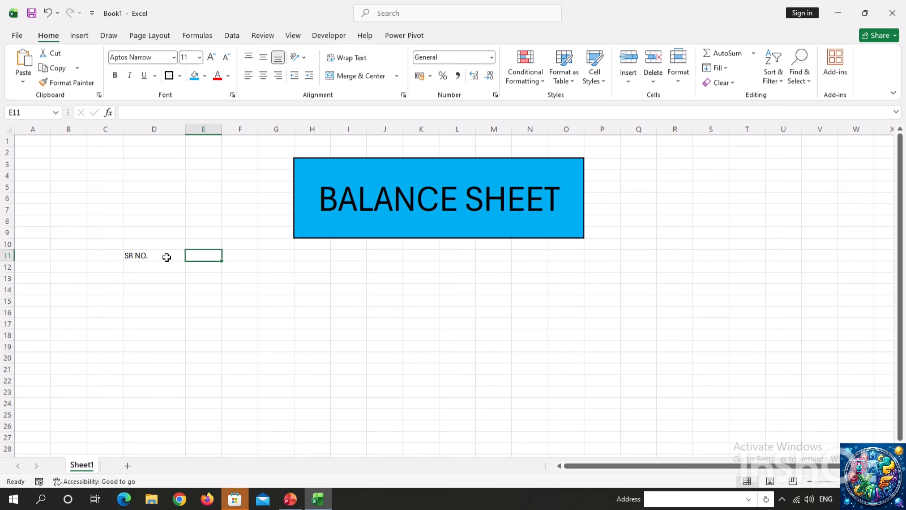
Step: Enter the column heading PRODUCT in cell E11
text(ITE)
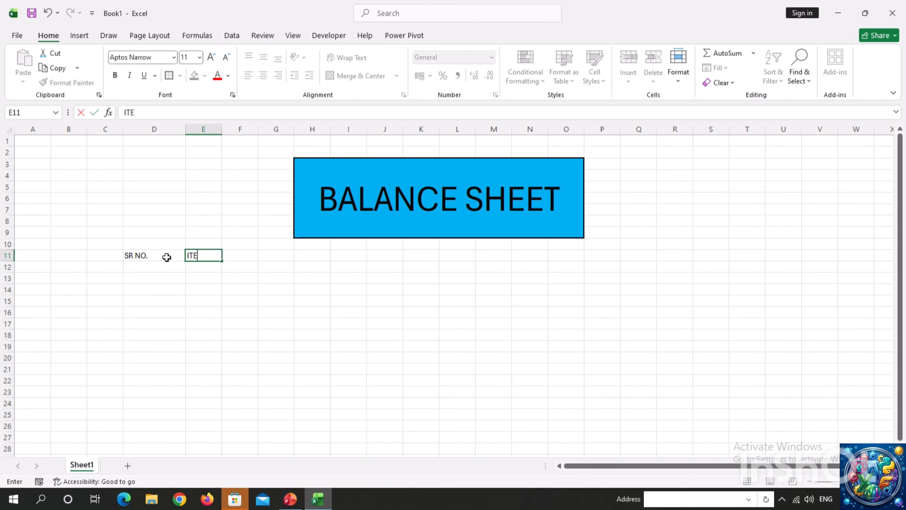
text(M)
key(BackSpace)
key(BackSpace)
key(BackSpace)
key(BackSpace)
text(PRODUCT)
key(Tab)
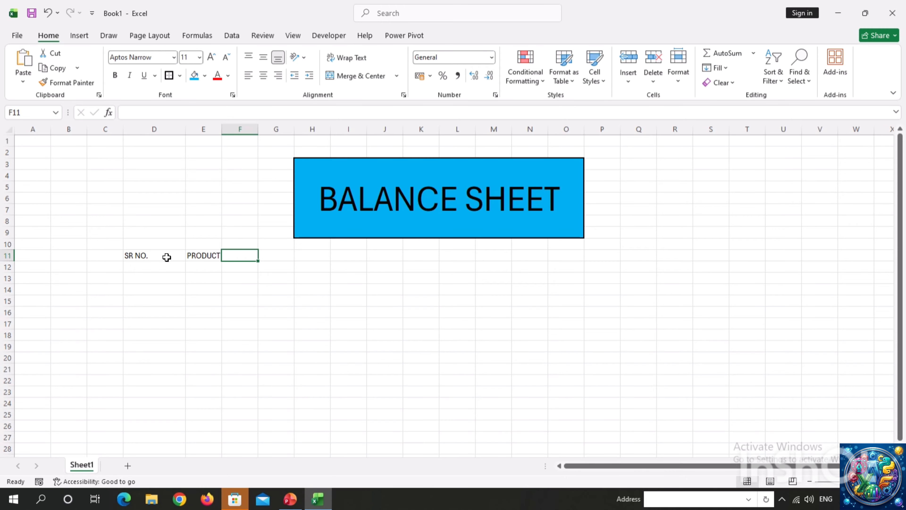
Step: Enter the column headings STOCK, SALES and AMOUNT in cells F11 to H11
text(STOCK)
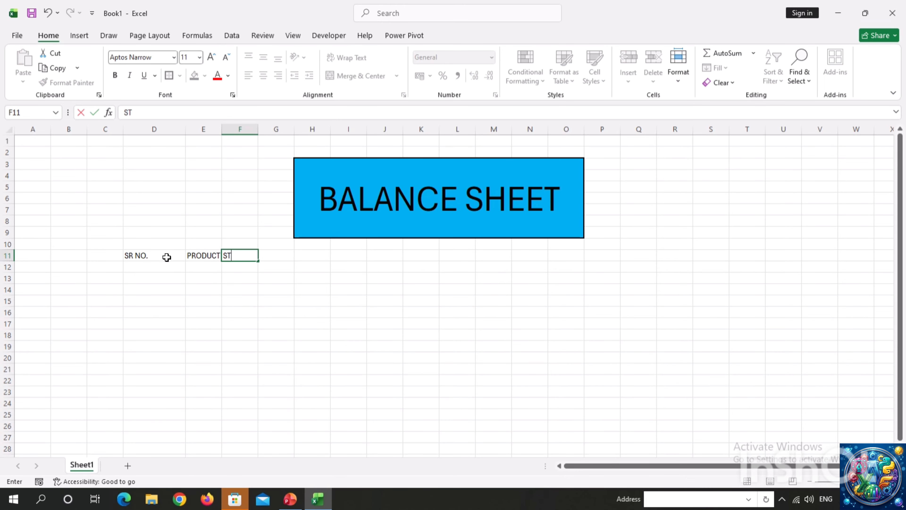
key(Tab)
text(SALES)
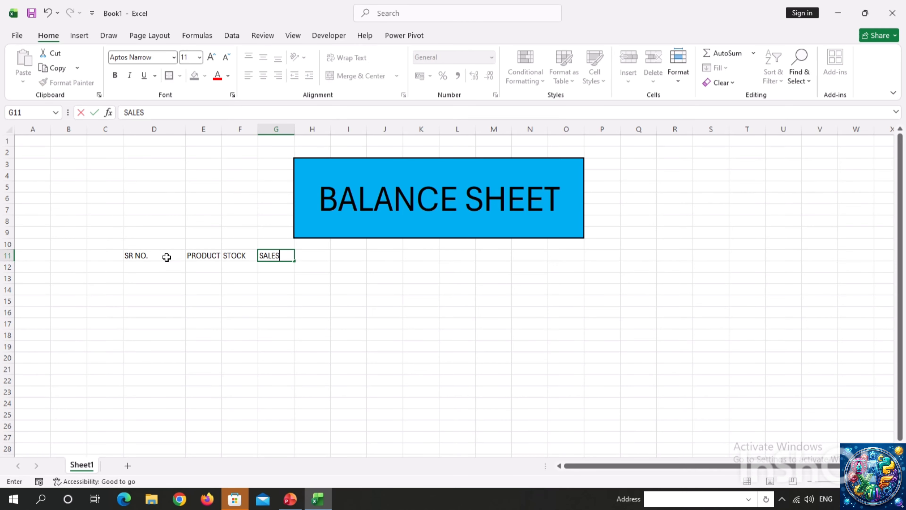
key(Tab)
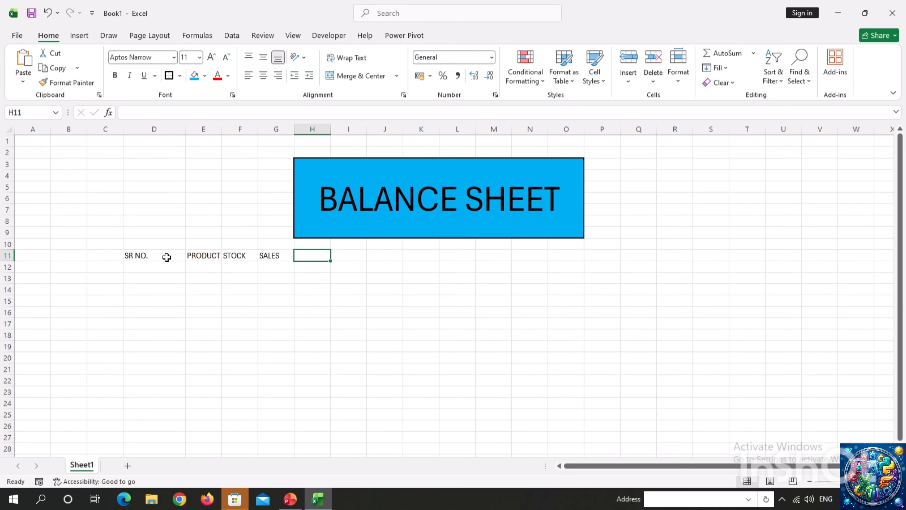
text(AMOUNT)
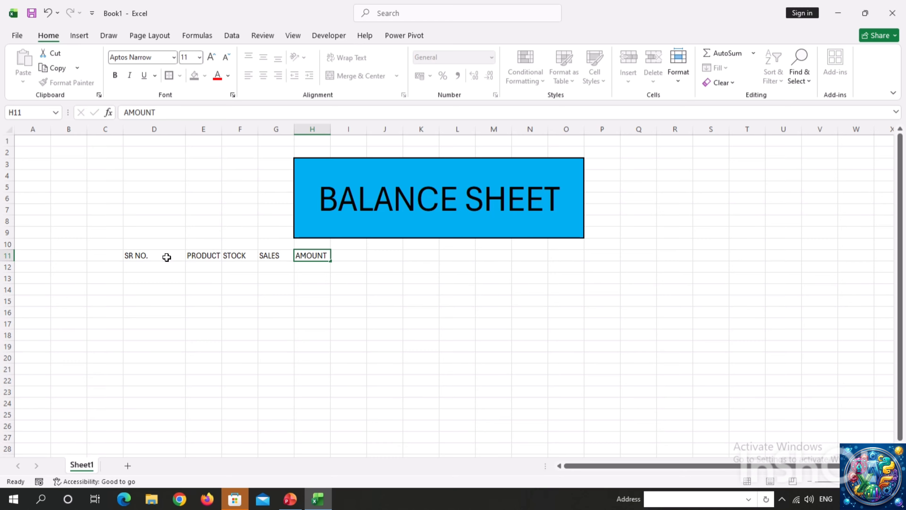
key(Tab)
Step: Enter the column headings INCOME in cell I11 and BALANCE in cell J11
text(IN)
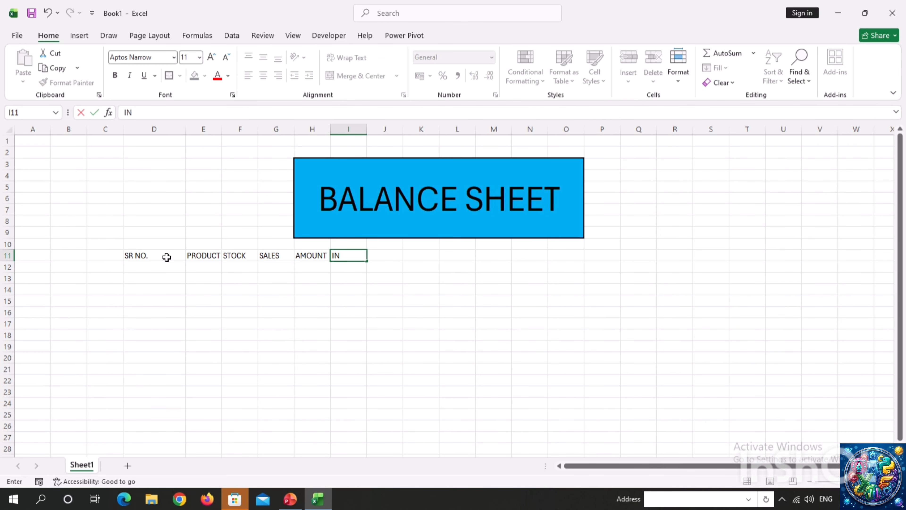
text(COME)
key(Tab)
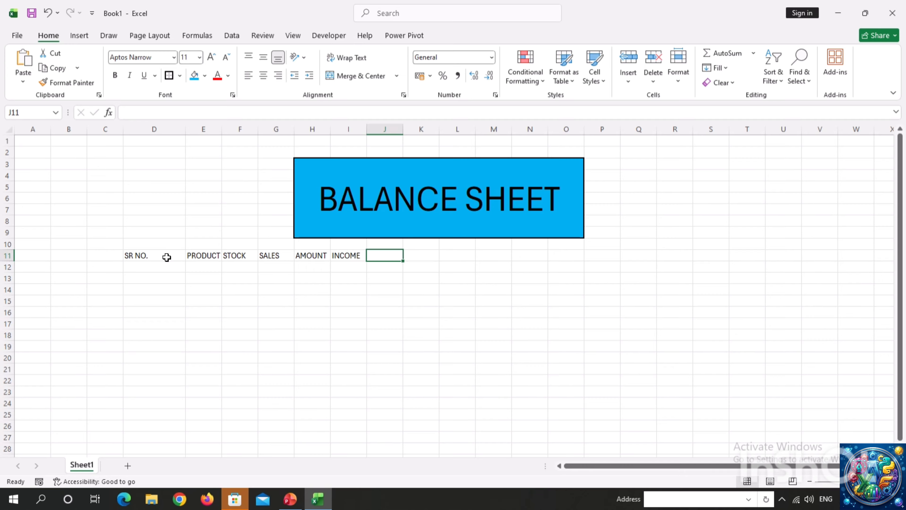
text(BALANCE)
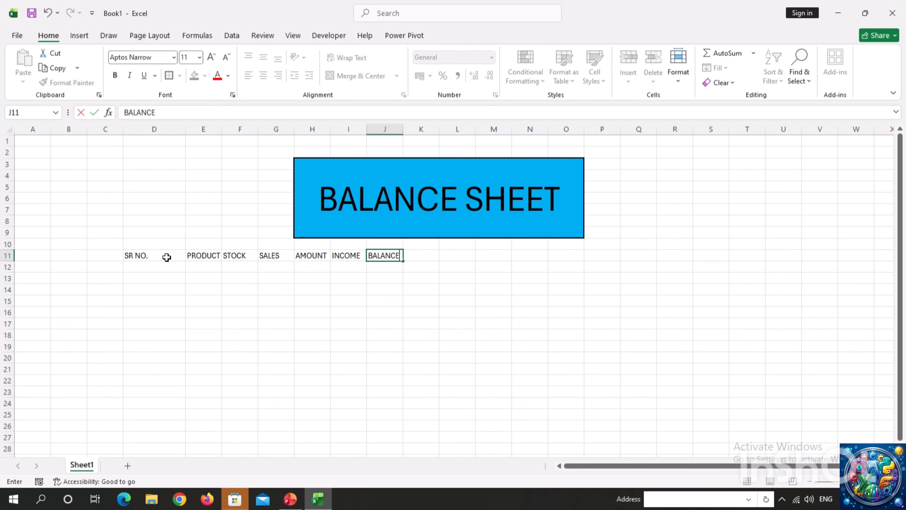
key(Tab)
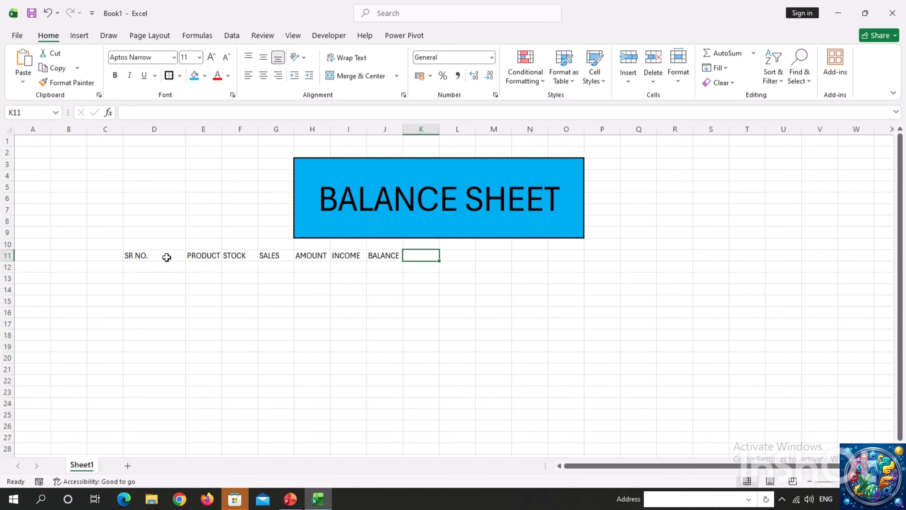
Step: Enter the column headings EXPENSE NAME, AMOUNT and CASH IN HAND in cells K11 to M11
text(EXPE)
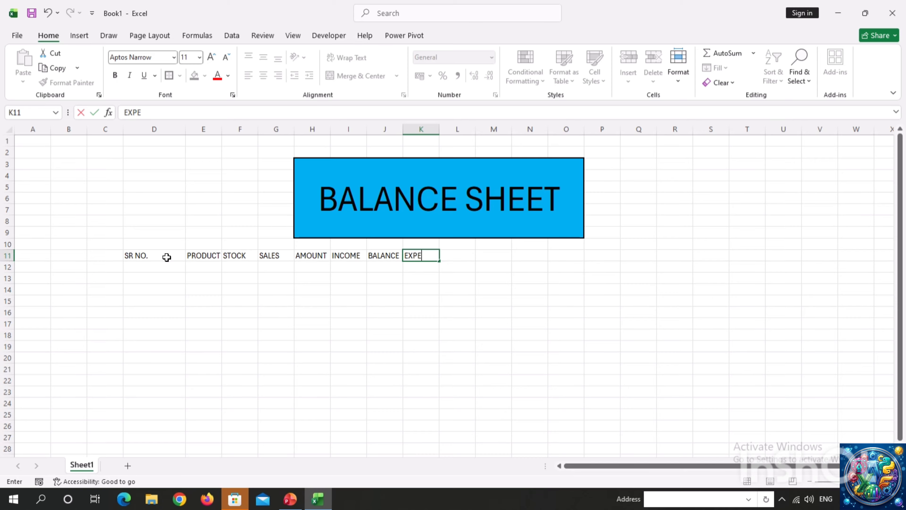
text(NSE NAME)
key(Tab)
text(AMOUNT)
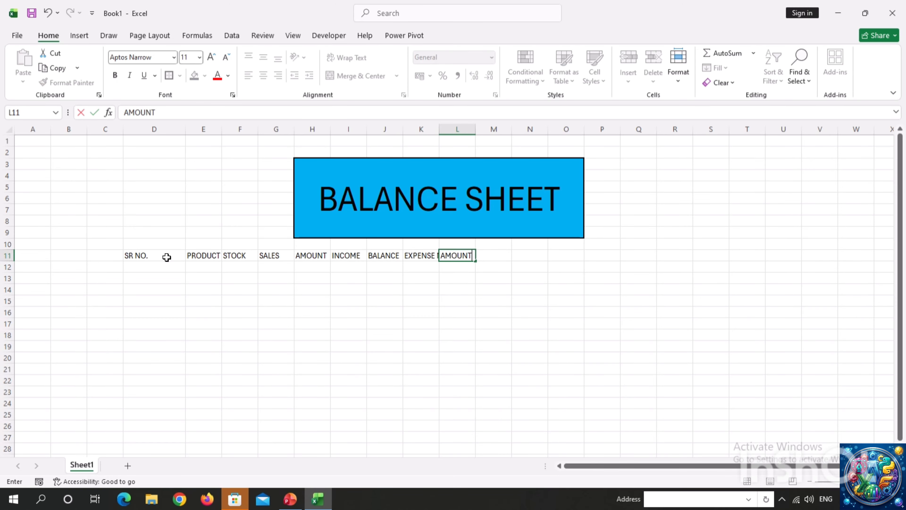
key(Tab)
text(C)
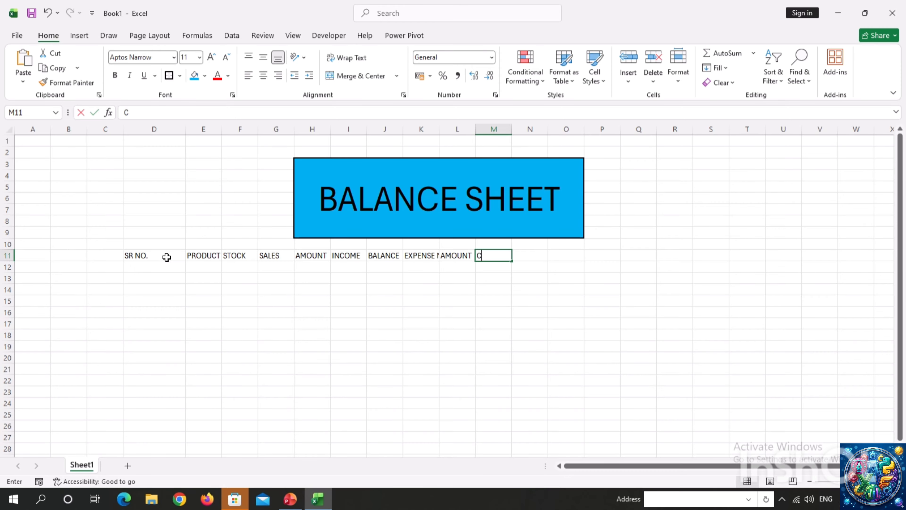
text(ASH IN HAND)
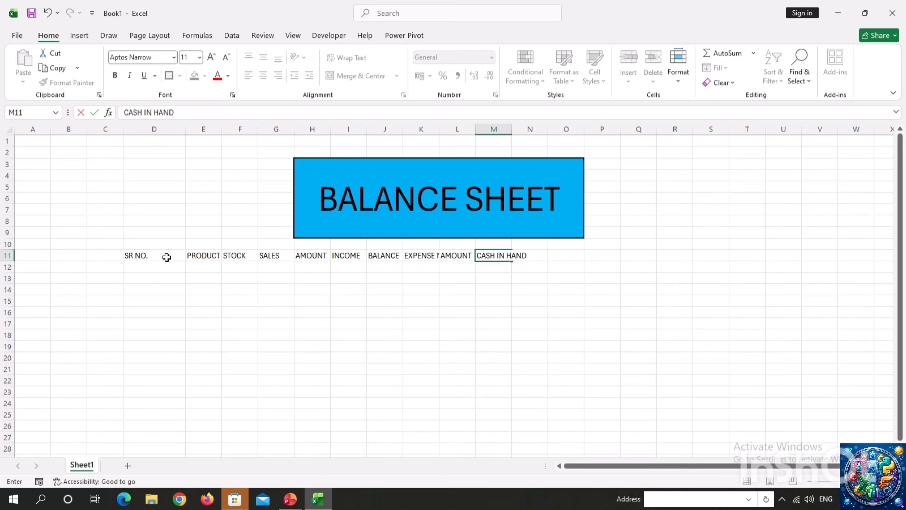
click(120, 245)
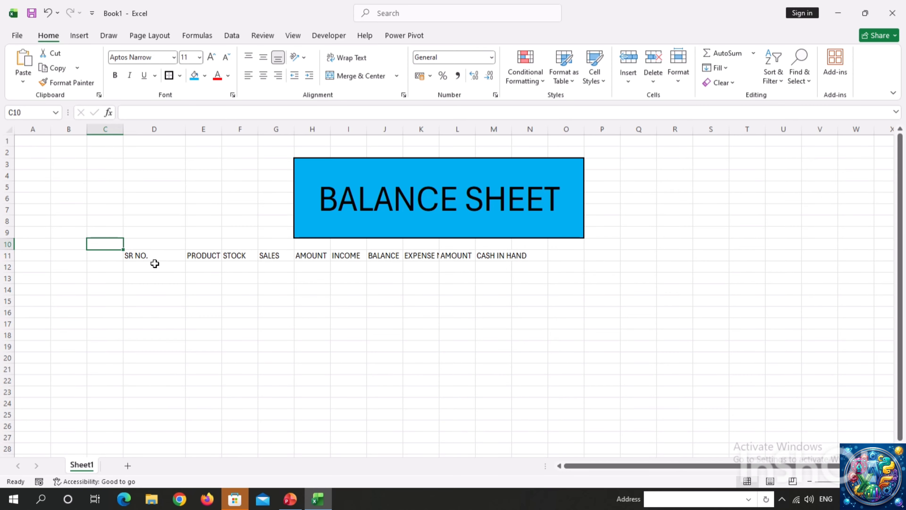
Step: AutoFit the column widths to the headings in D11:M11
click(152, 257)
drag(152, 257, 501, 257)
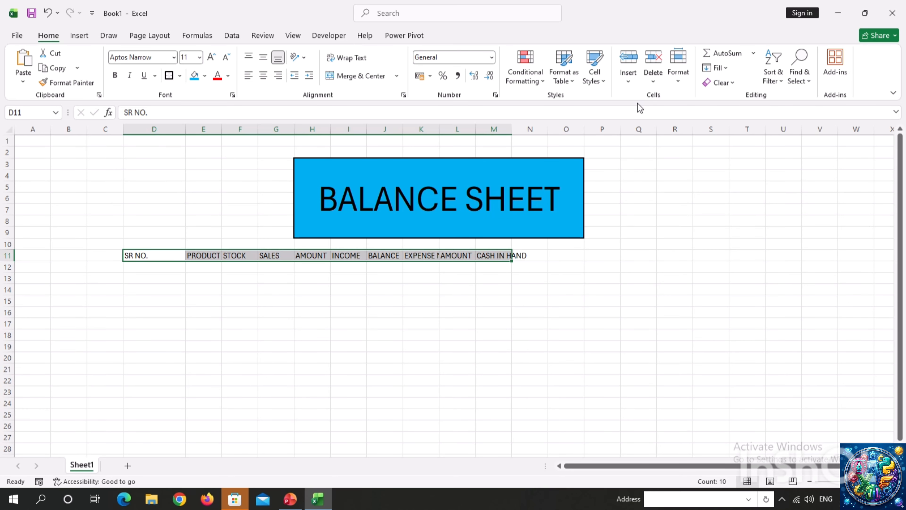
click(682, 82)
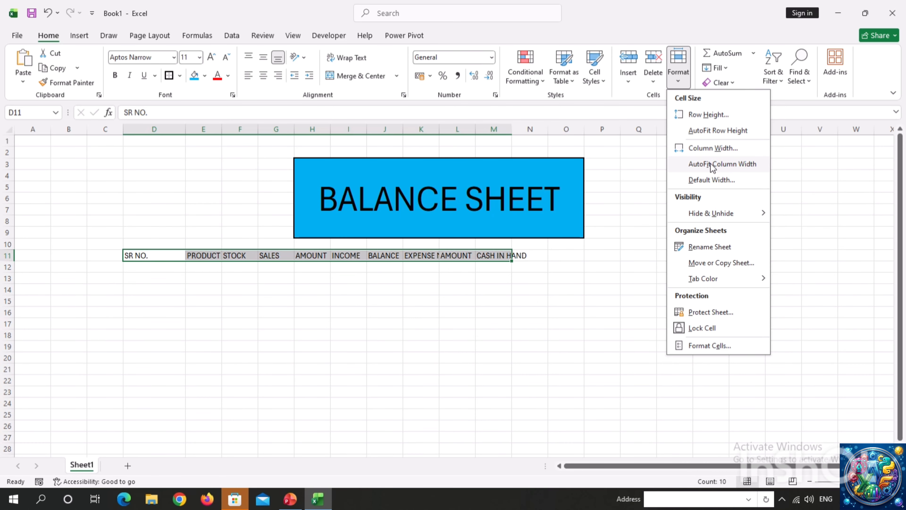
click(697, 171)
click(172, 315)
Step: Enter the serial numbers 1, 2, 3 and 4 in cells D12 to D15 under SR NO
click(152, 279)
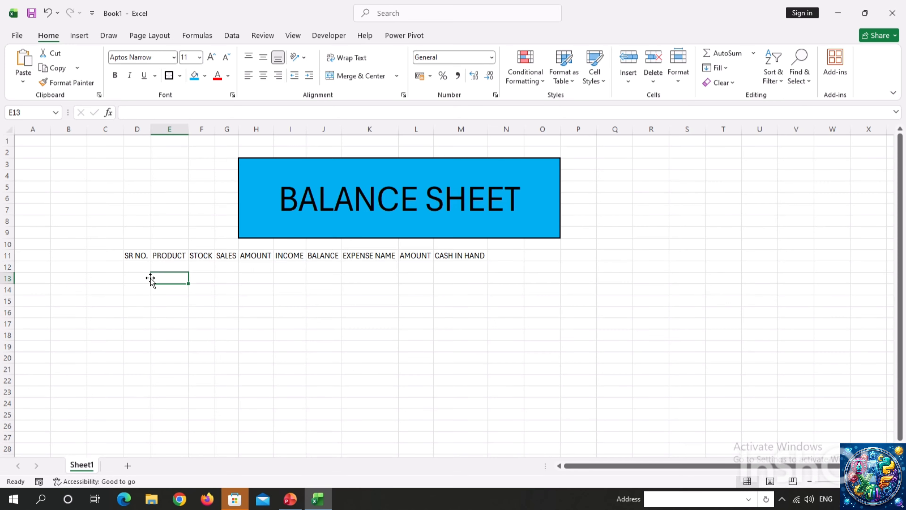
click(132, 278)
click(129, 264)
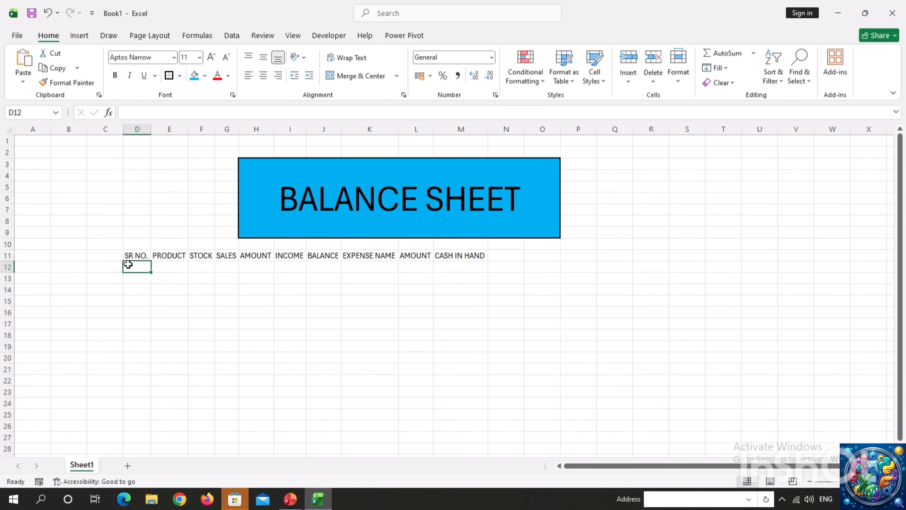
text(1)
click(136, 277)
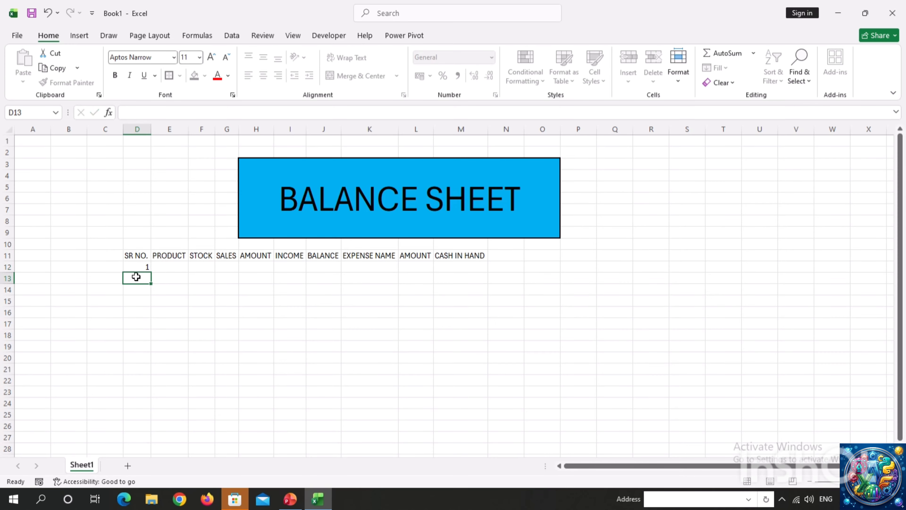
text(2)
click(135, 288)
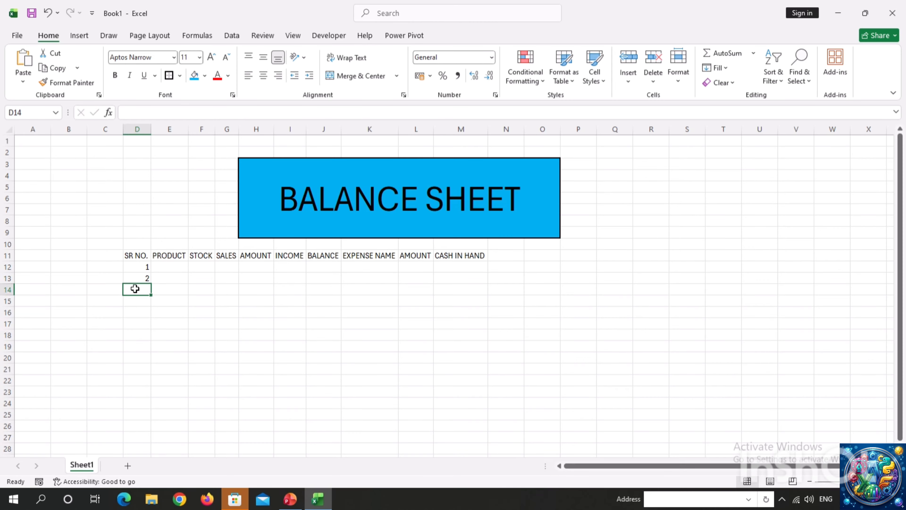
text(3)
click(133, 301)
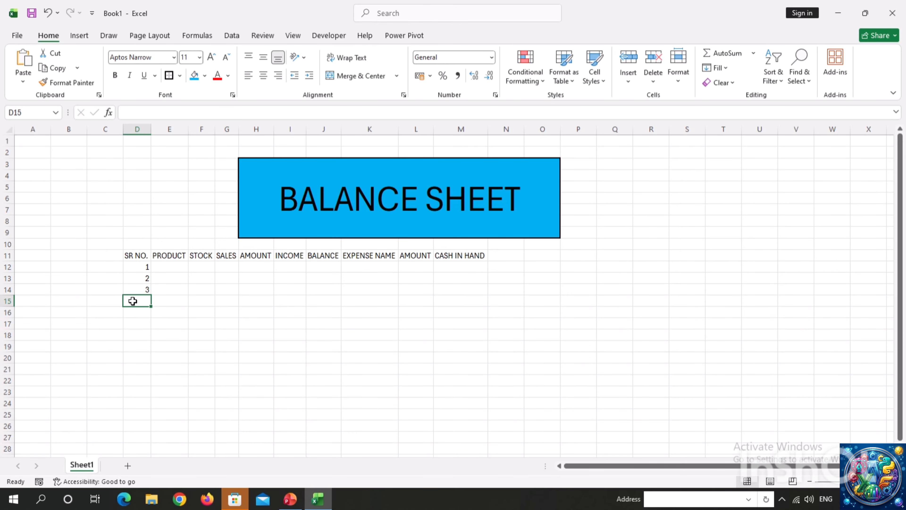
text(4)
Step: Enter the product names PEN, PENCIL, ERASER and SKETCH PEN in cells E12 to E15
click(158, 270)
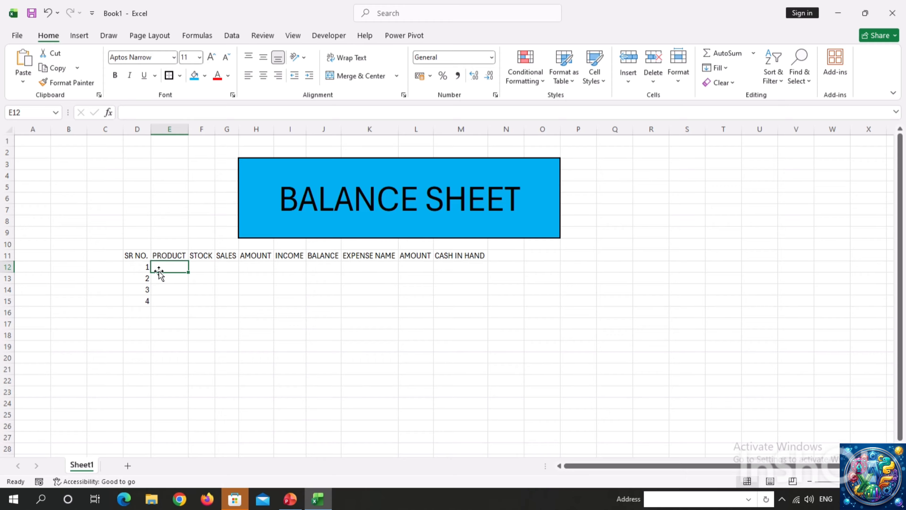
text(PEN)
key(Return)
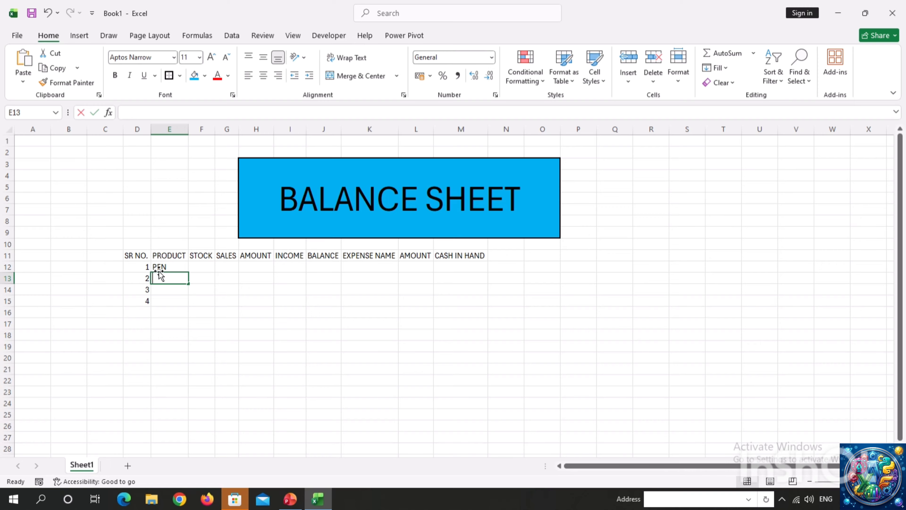
text(PENCIL)
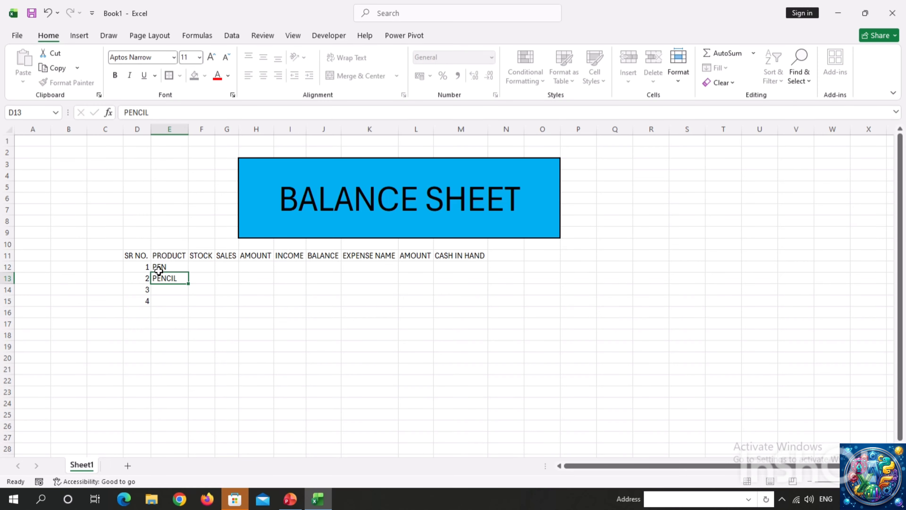
key(Left)
key(Down)
key(Right)
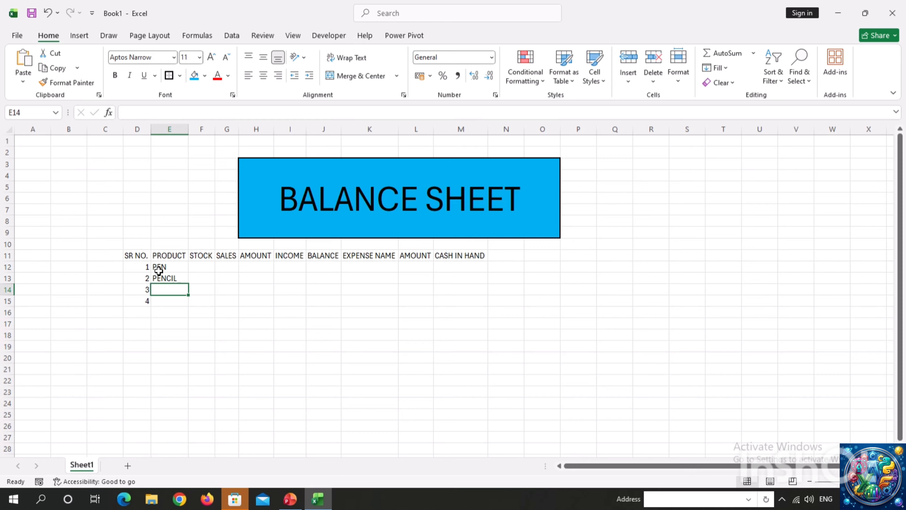
text(ERASER)
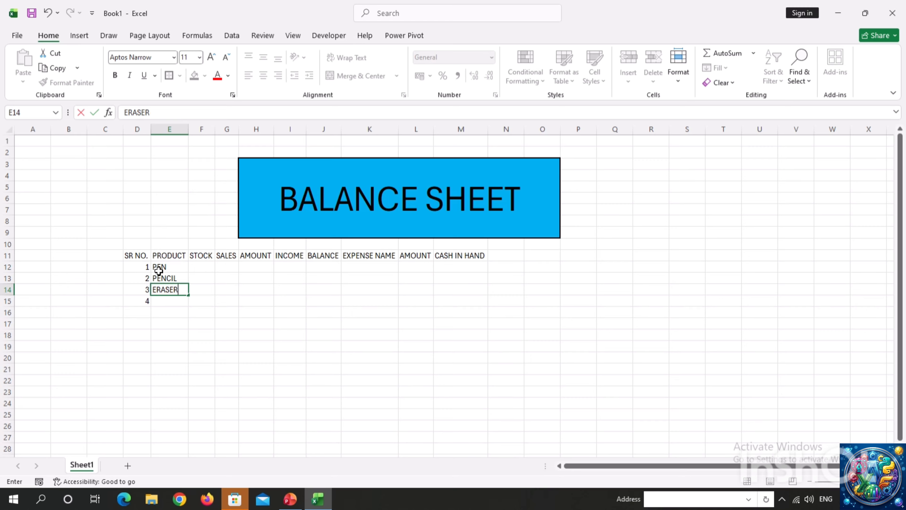
key(Return)
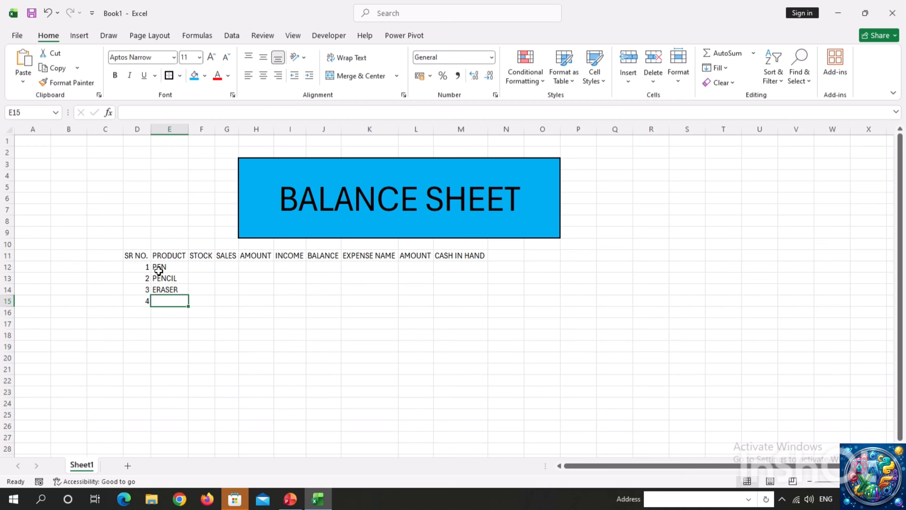
text(P)
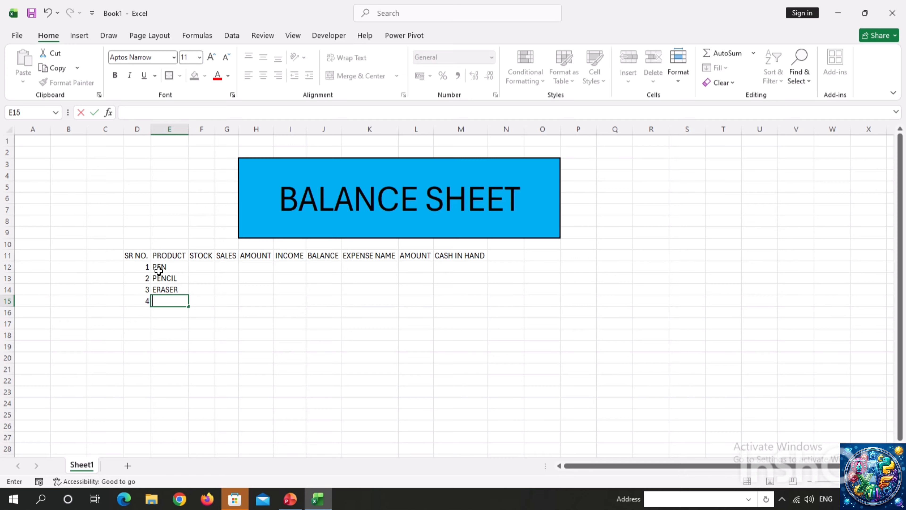
text(SKETCH PEN)
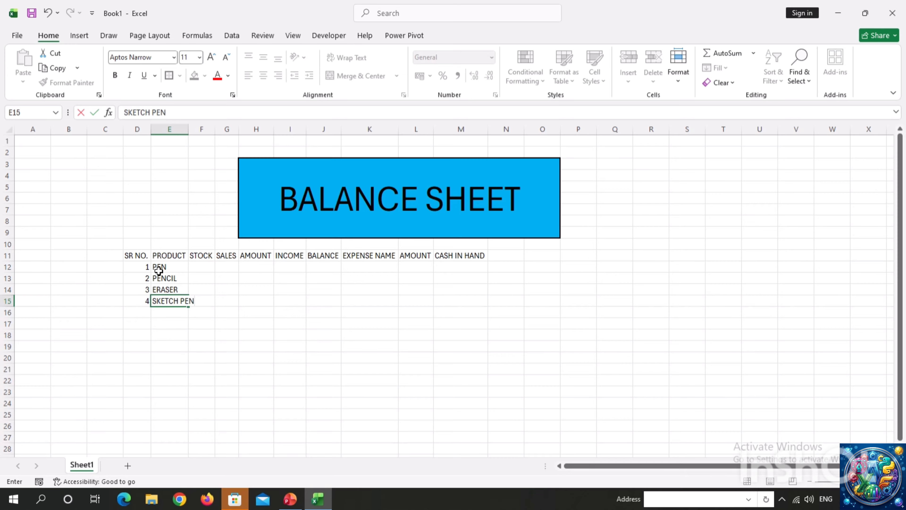
Step: Enter the STOCK values 50, 62, 45 and 38 in cells F12 to F15
key(Right)
key(Up)
key(Up)
key(Up)
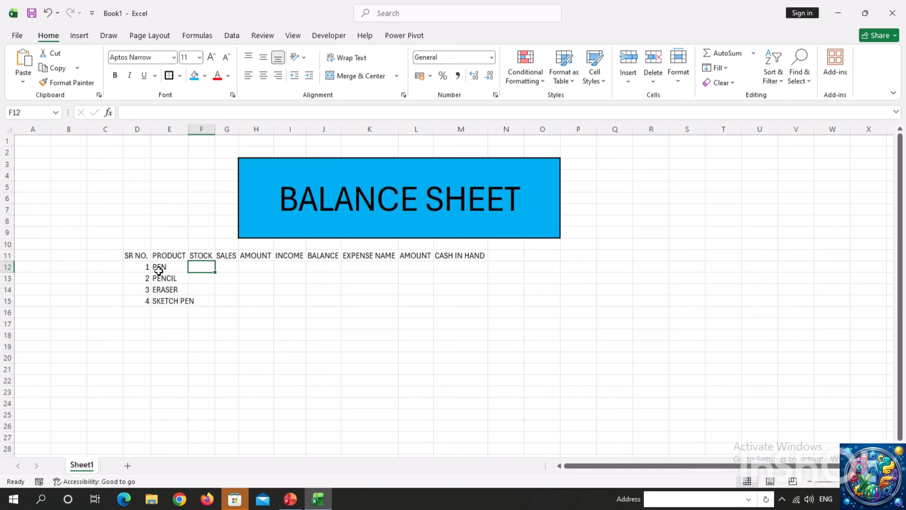
text(50)
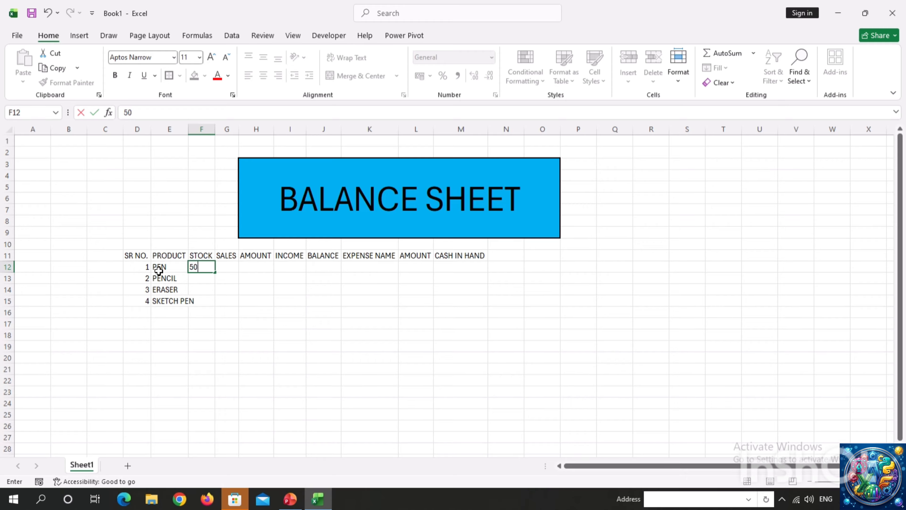
key(Return)
text(62)
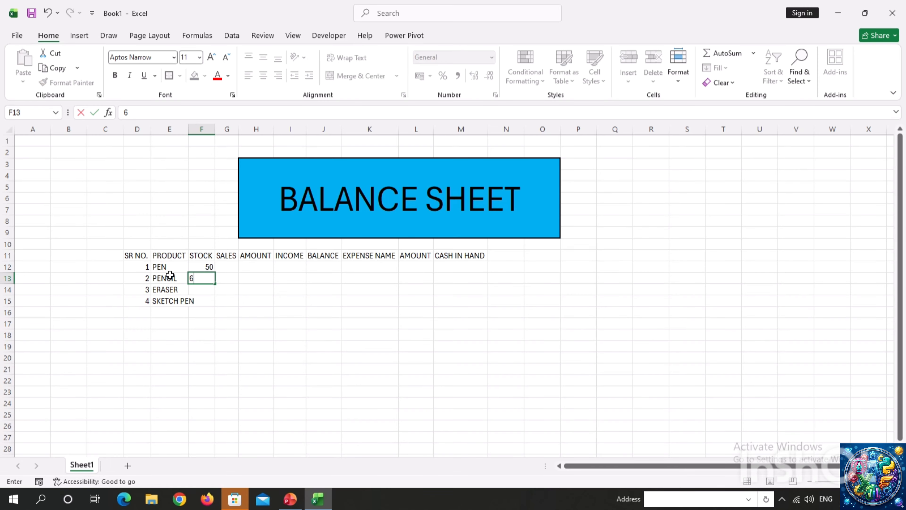
key(Return)
text(45)
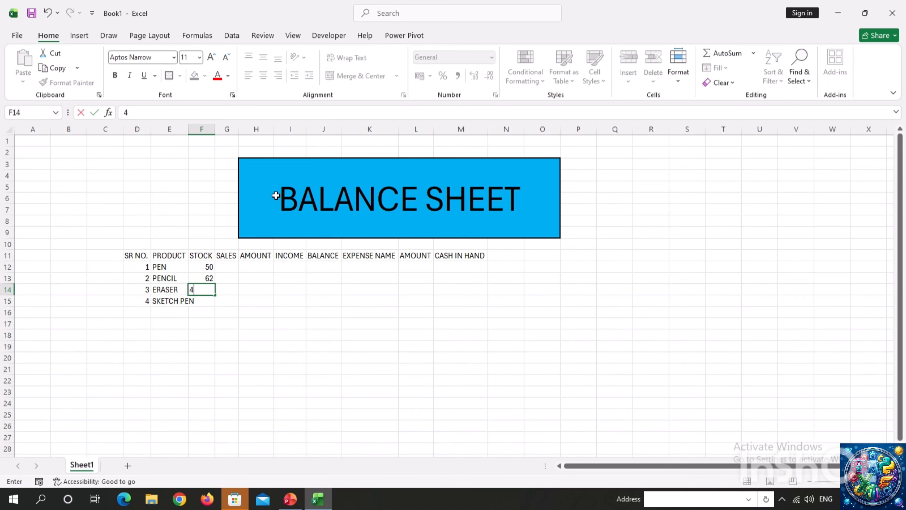
key(Return)
text(38)
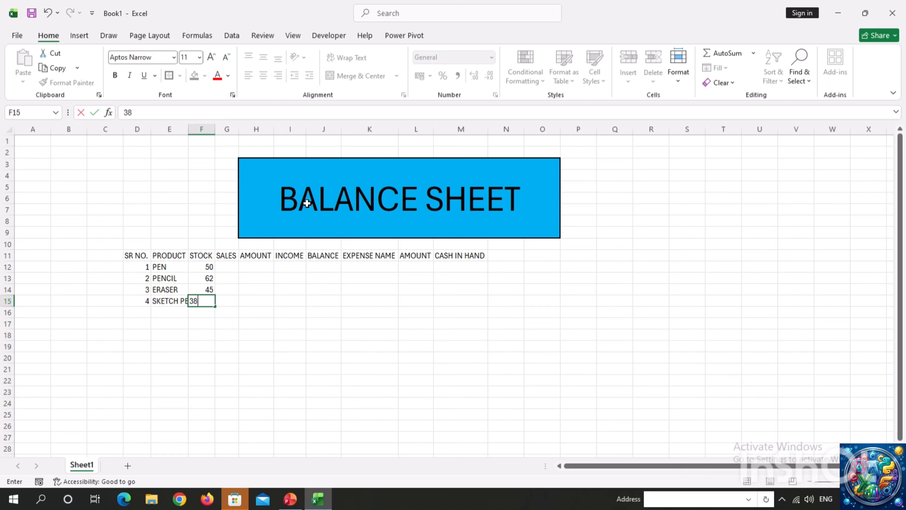
Step: Enter the SALES values 35, 60, 23 and 10 in cells G12 to G15
key(Tab)
key(Up)
key(Up)
key(Up)
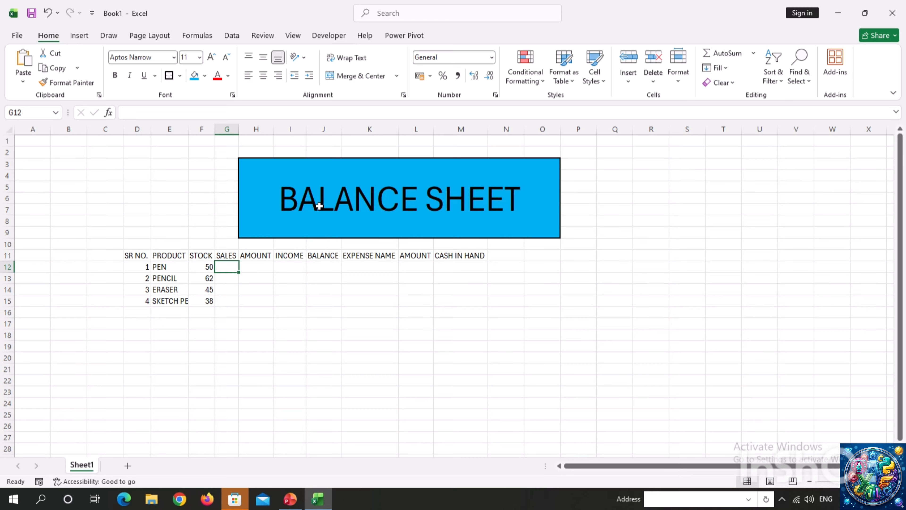
text(35)
key(Return)
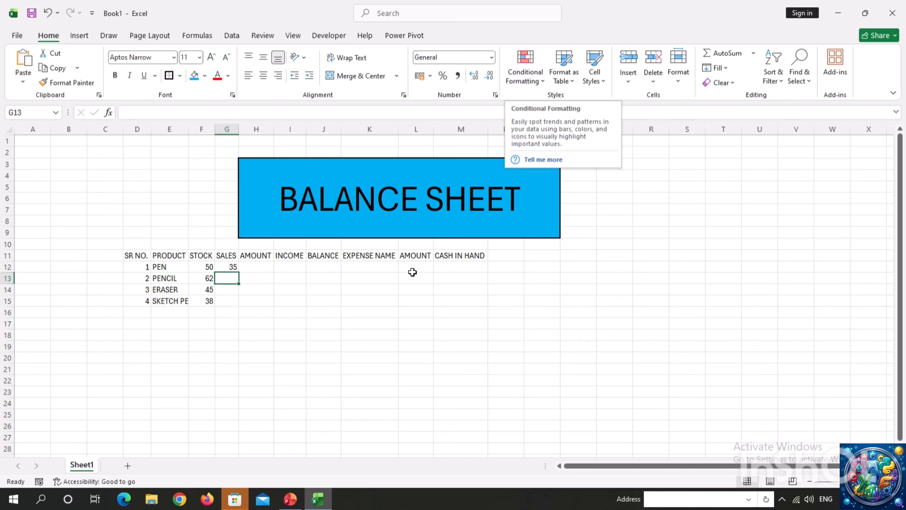
text(60)
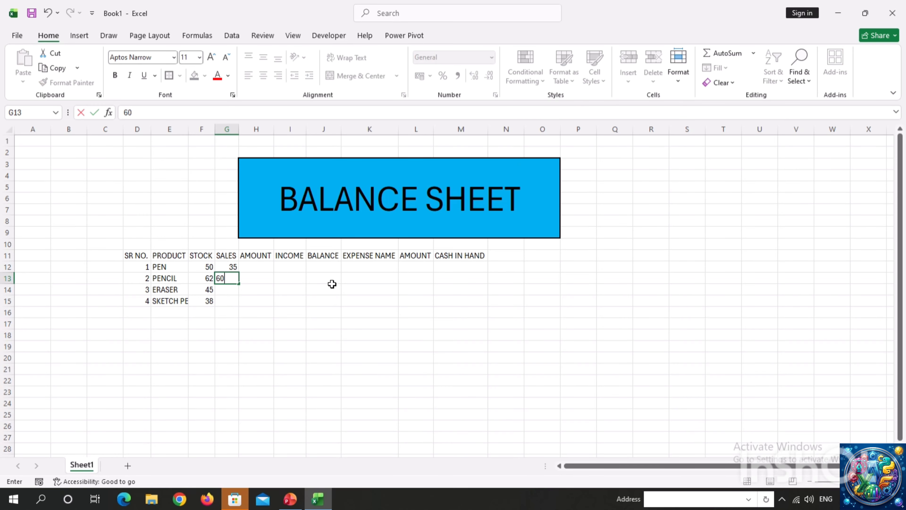
key(Return)
text(23)
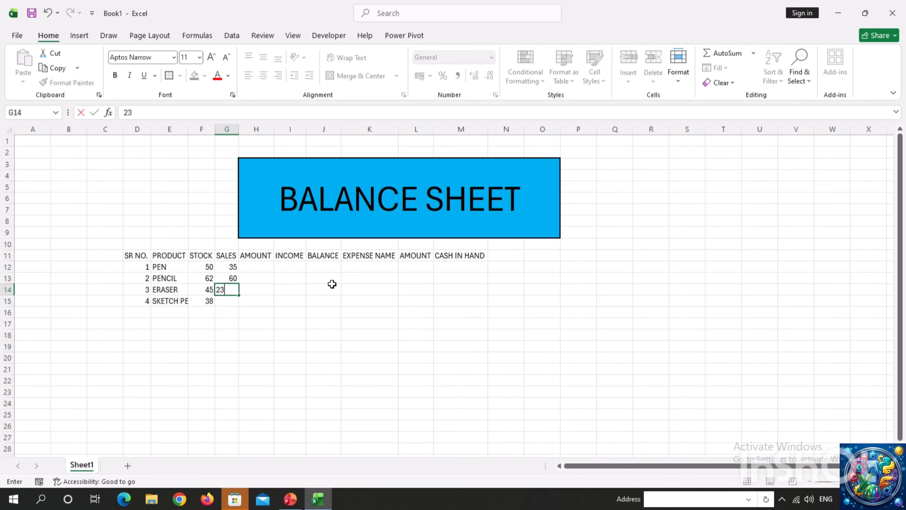
key(Return)
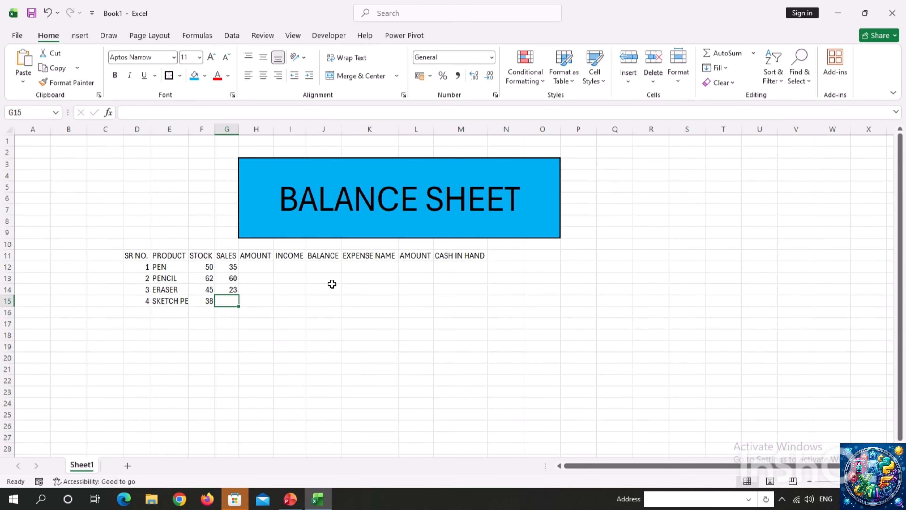
text(10)
Step: Enter the AMOUNT values 7, 5, 3 and 12 in cells H12 to H15
click(257, 278)
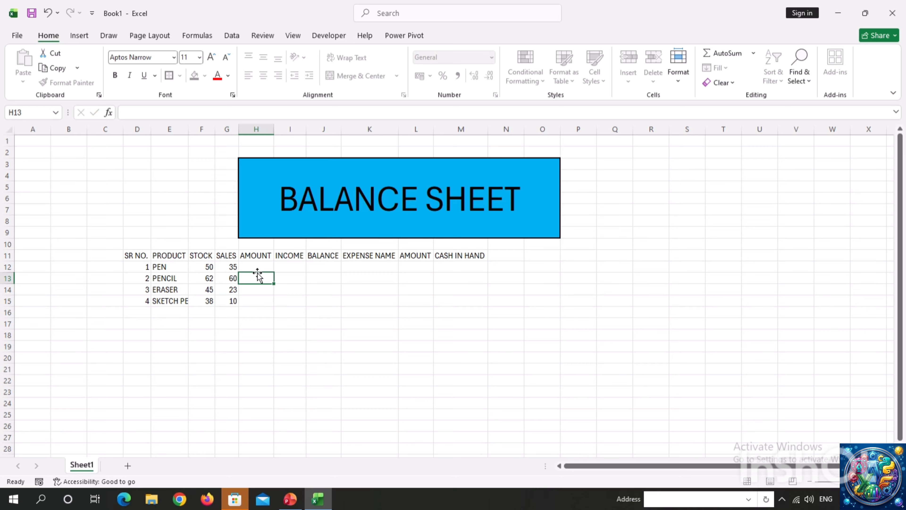
click(253, 266)
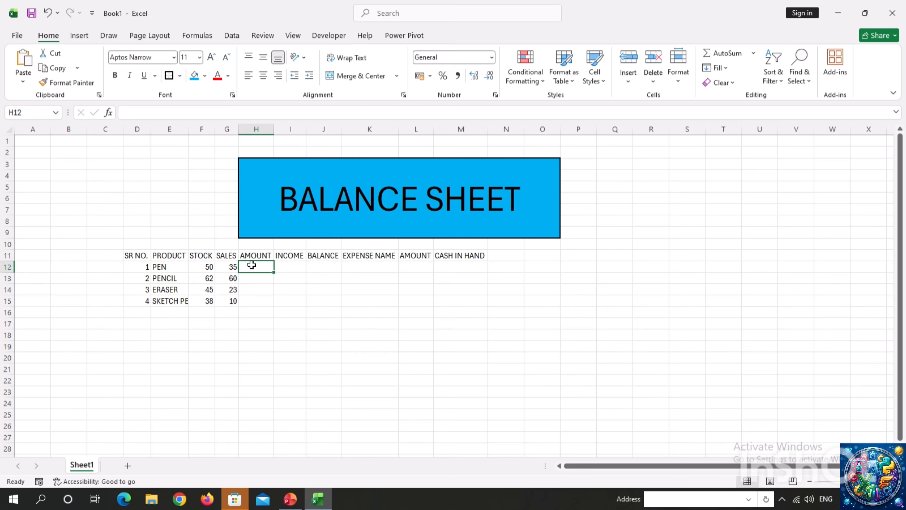
text(7)
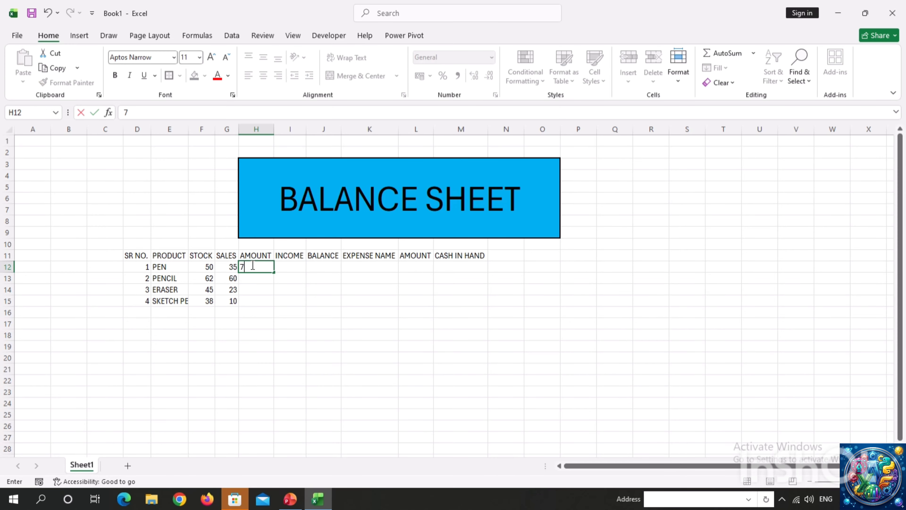
key(Return)
text(5)
key(Return)
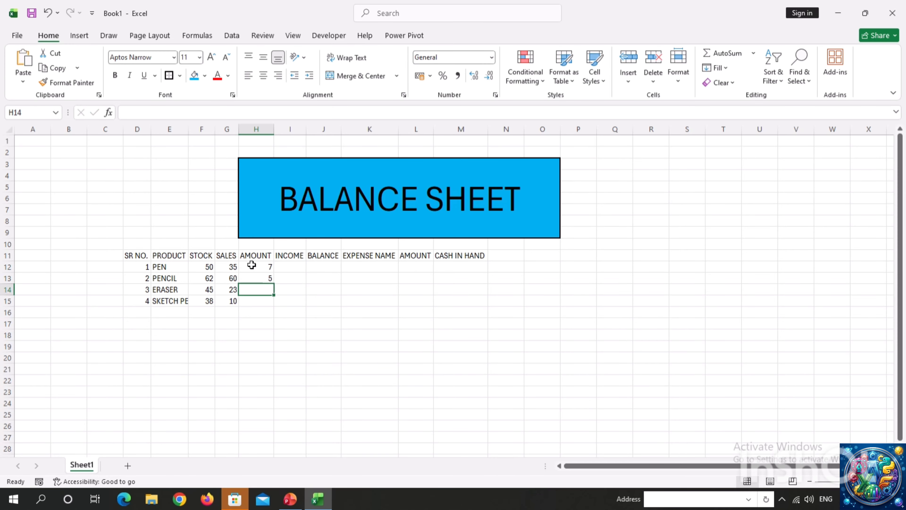
text(3)
key(Return)
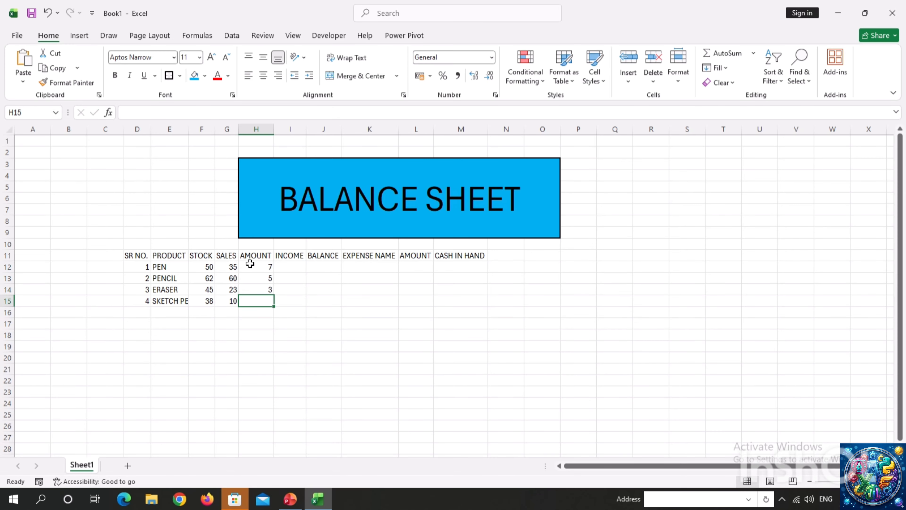
text(1)
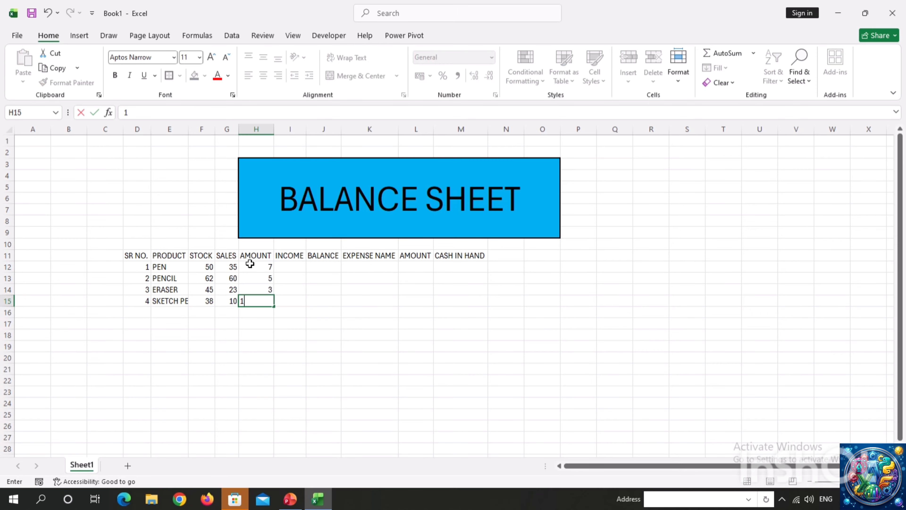
text(2)
Step: Calculate the pen's INCOME in cell I12 as sales times amount with the formula =G12*H12
key(Tab)
key(Up)
key(Up)
key(Up)
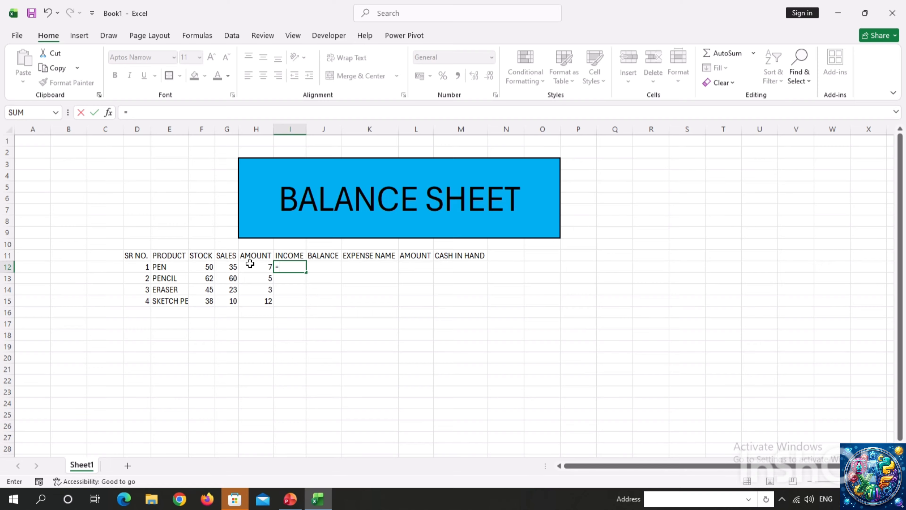
click(231, 266)
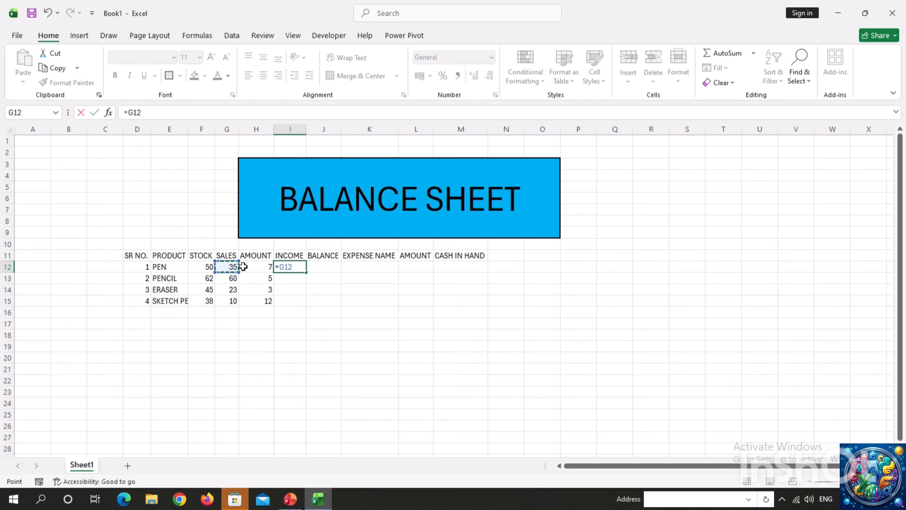
text(*)
click(254, 270)
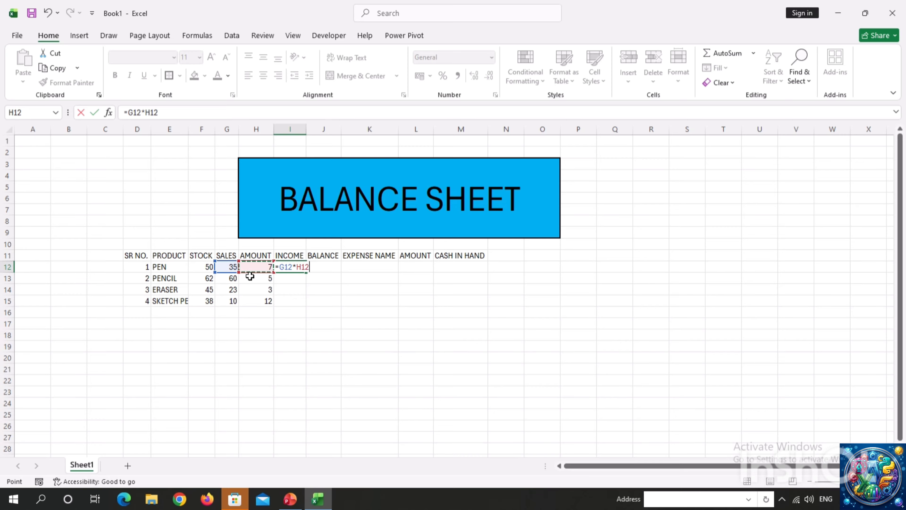
key(Return)
Step: Calculate the pen's BALANCE in cell J12 as stock minus sales with the formula =F12-G12
click(317, 267)
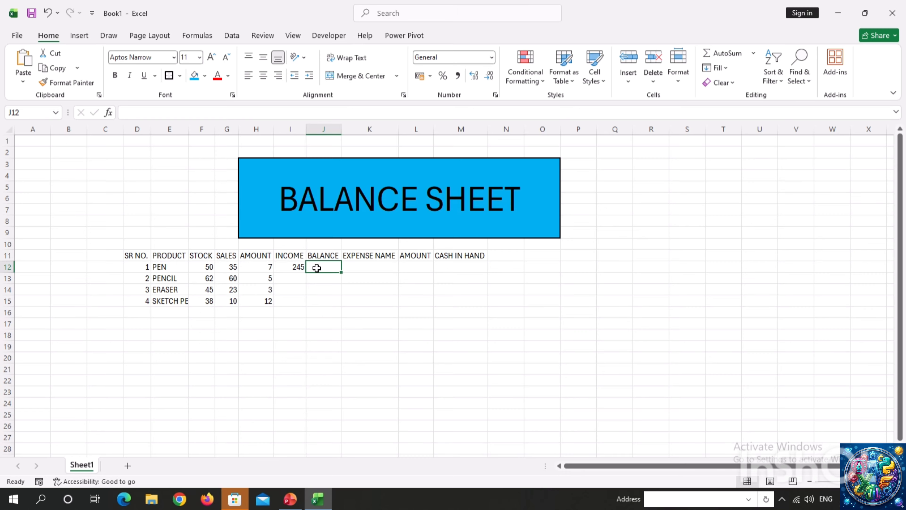
text(=)
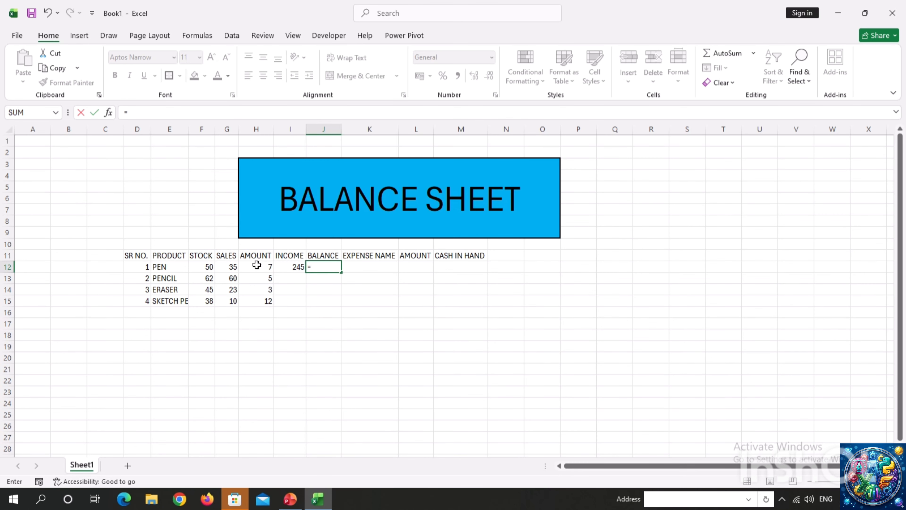
click(203, 264)
text(-)
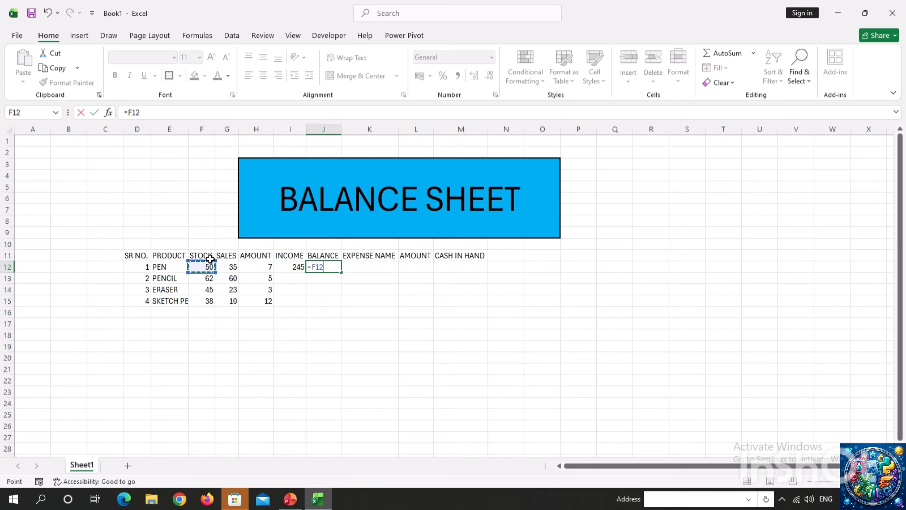
click(231, 267)
key(Return)
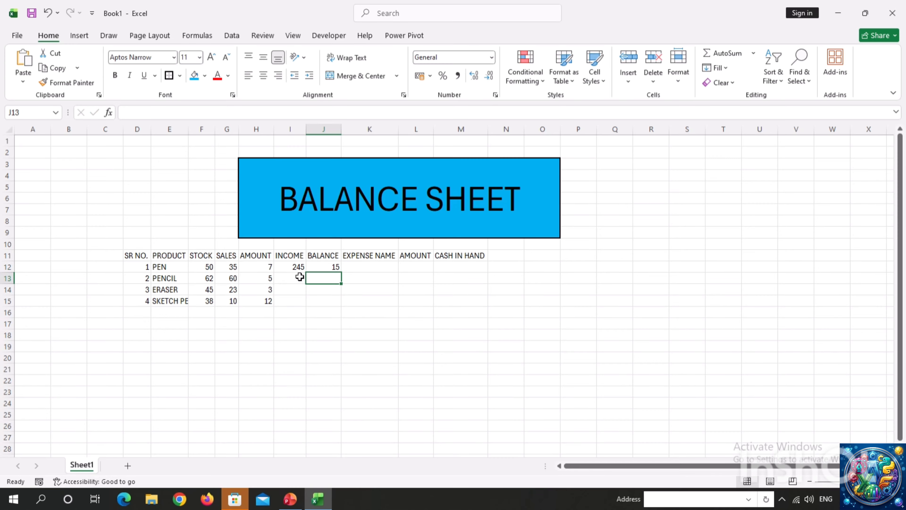
Step: Fill the INCOME and BALANCE formulas from row 12 down to row 15 and check the copied formulas
click(343, 268)
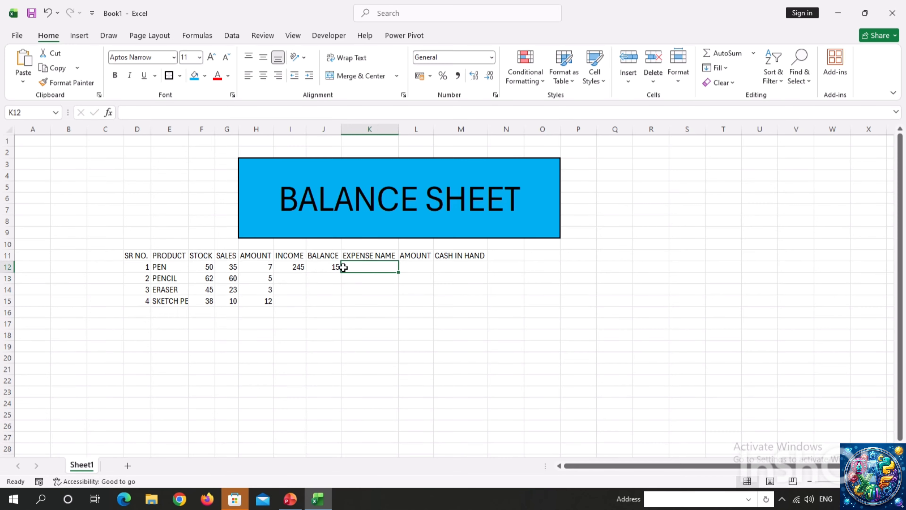
drag(293, 266, 337, 305)
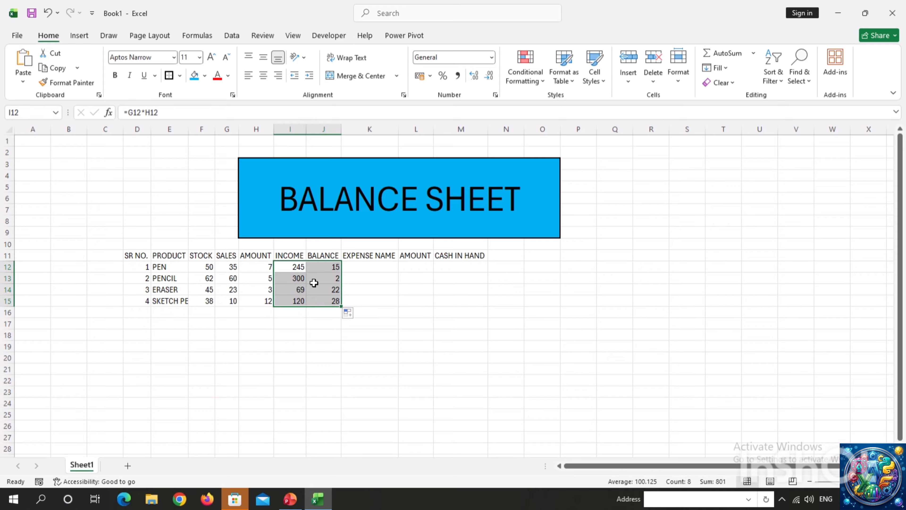
click(302, 288)
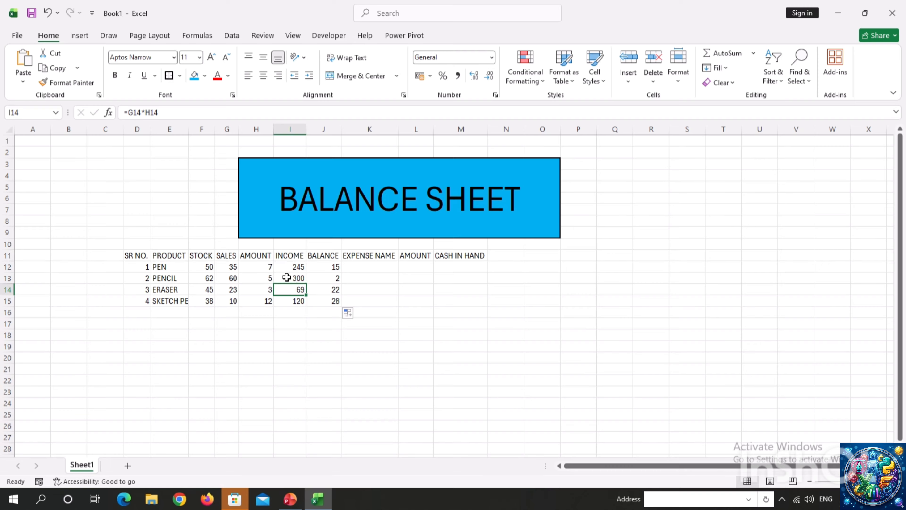
click(293, 301)
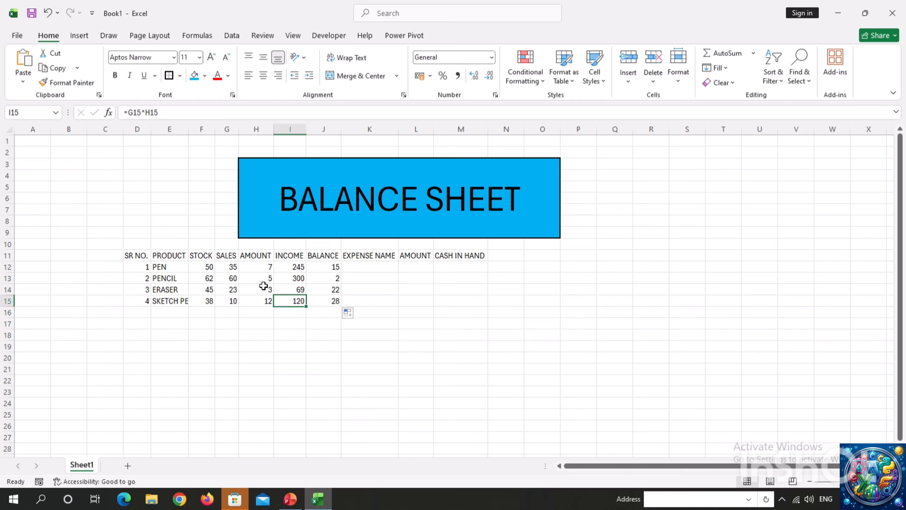
click(323, 289)
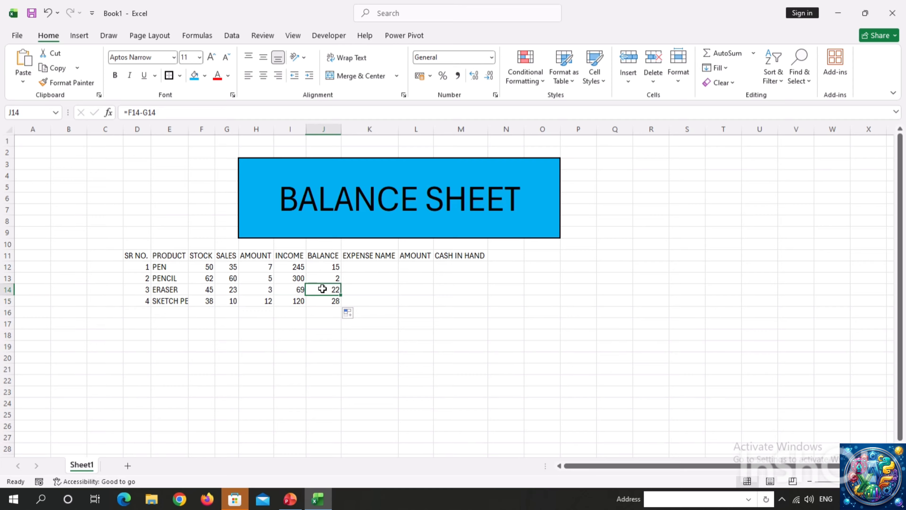
click(323, 279)
click(314, 322)
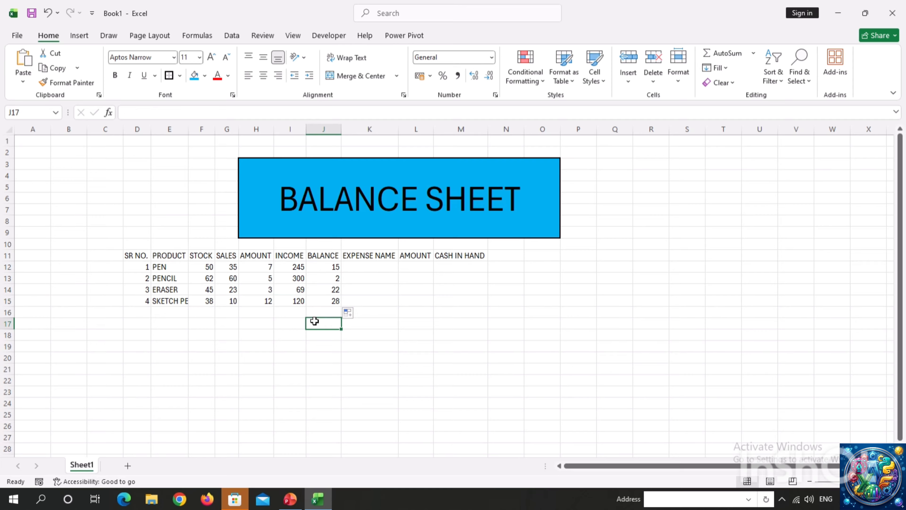
Step: Enter the expense names RENT, TAX, SALARY and MEDICAL EXP in cells K12 to K15
click(349, 281)
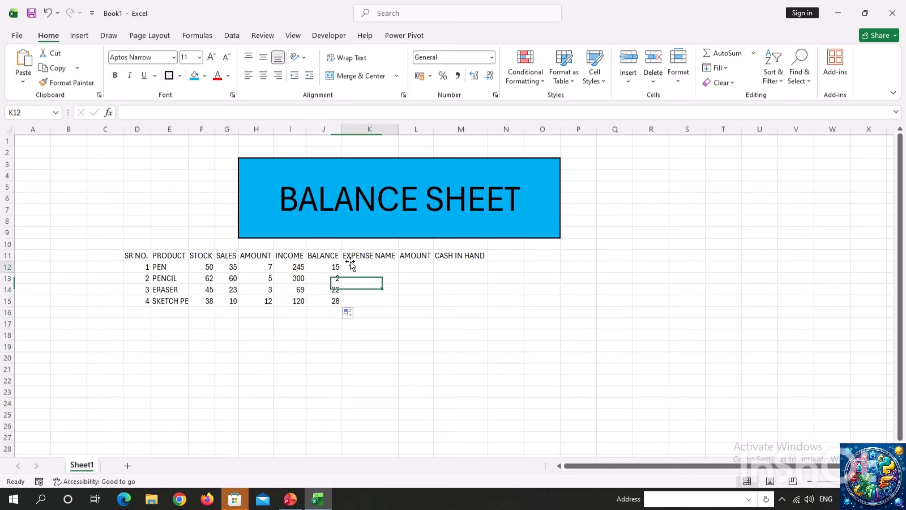
click(358, 264)
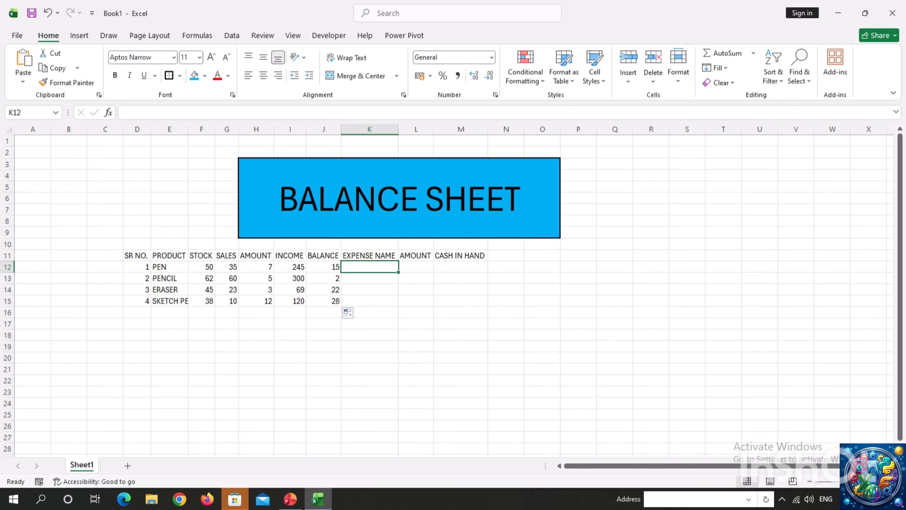
text(RENT)
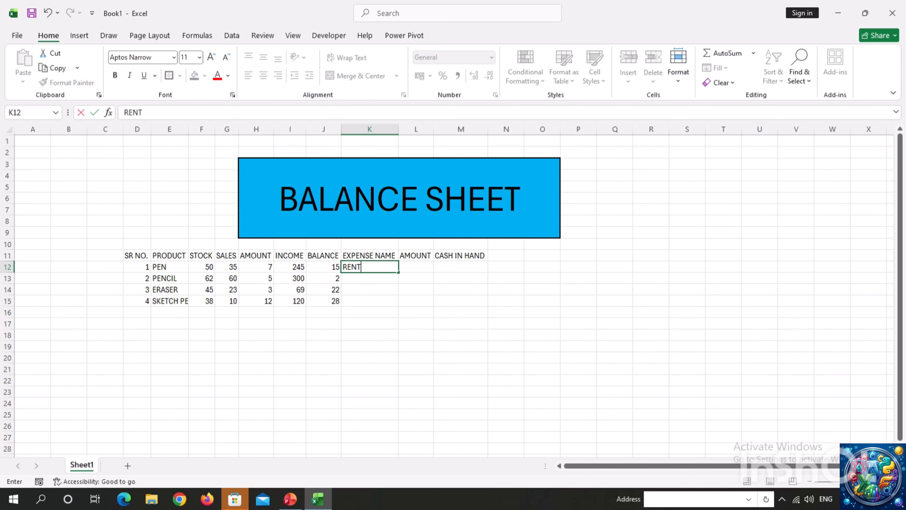
key(Return)
text(TAX)
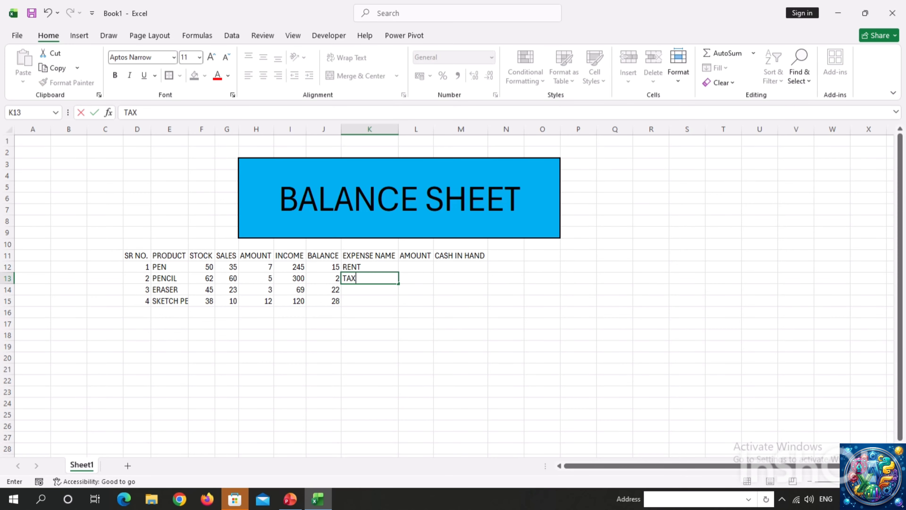
key(Return)
text(SALARY)
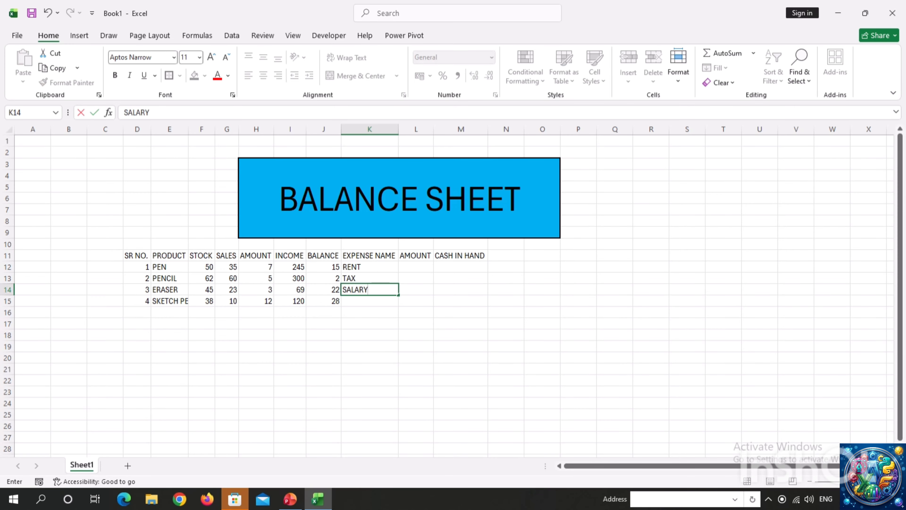
key(Return)
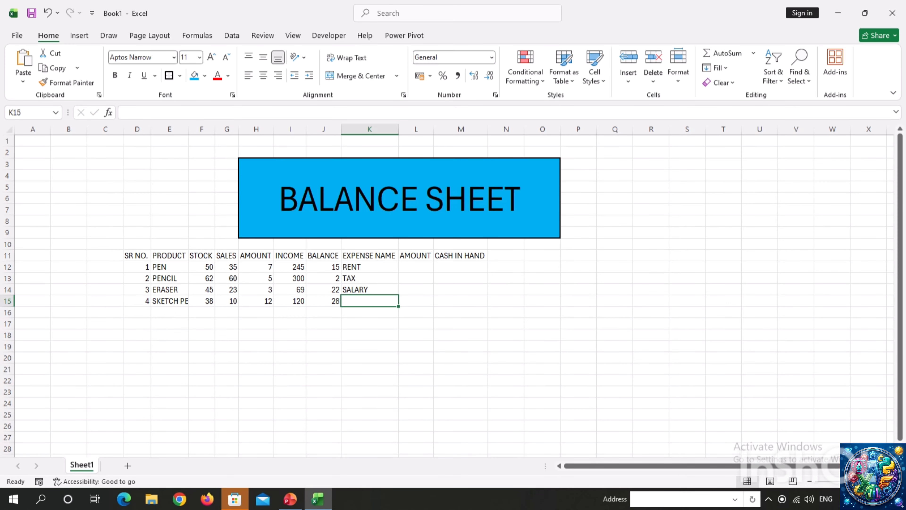
text(M)
key(BackSpace)
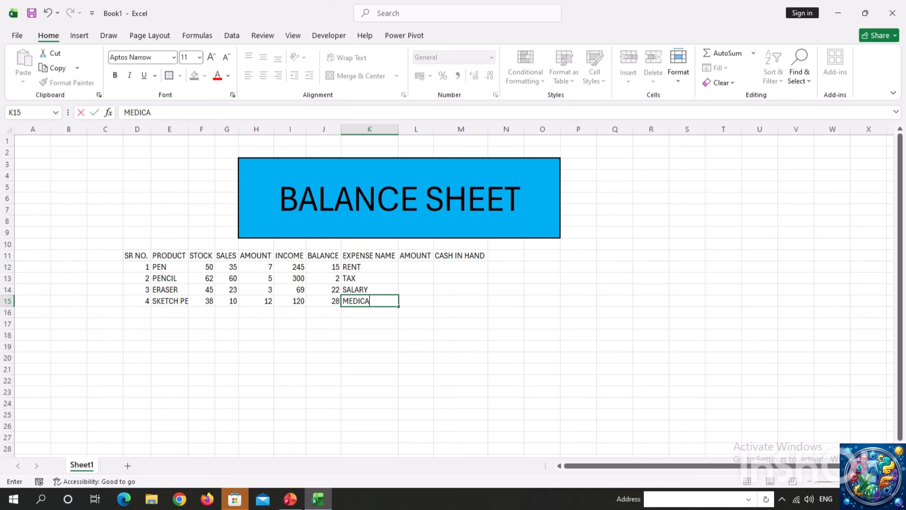
text(MEDICAL EXP)
key(Tab)
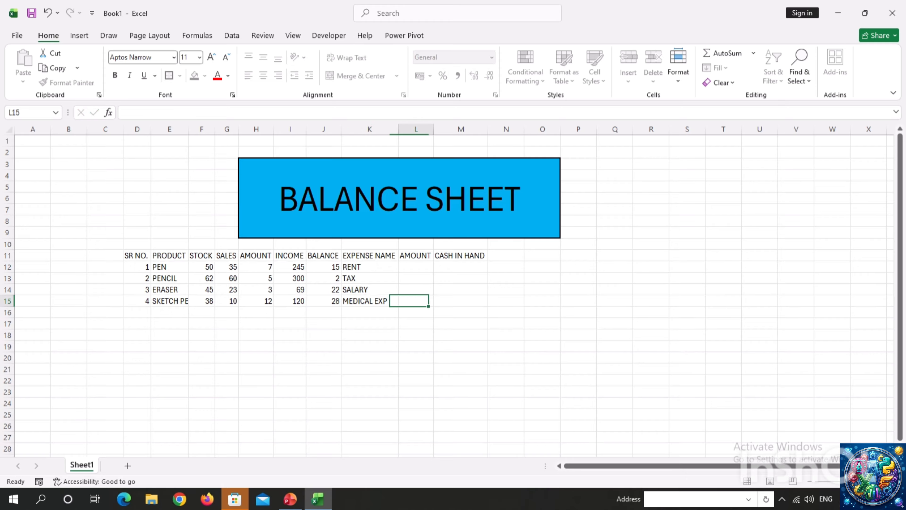
Step: Enter the expense AMOUNT values 25000, 1200, 80000 and 14000 in cells L12 to L15
key(Up)
key(Up)
key(Up)
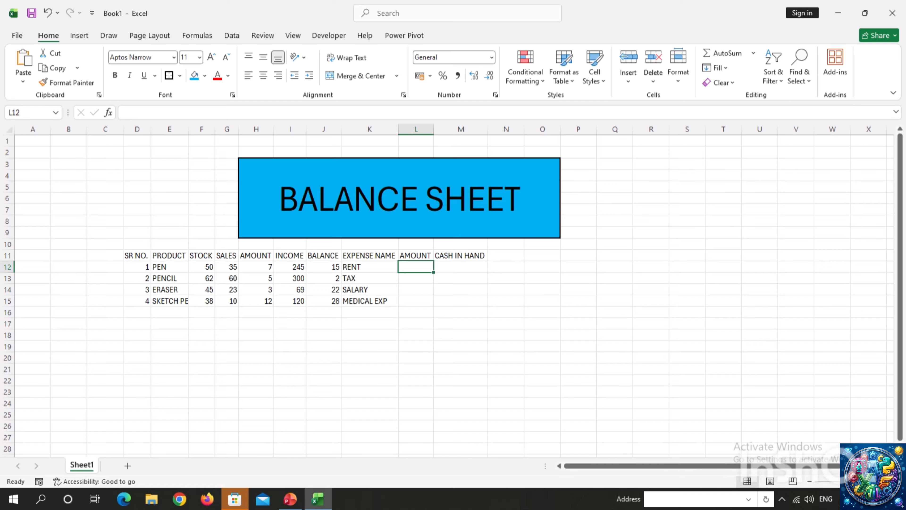
text(25000)
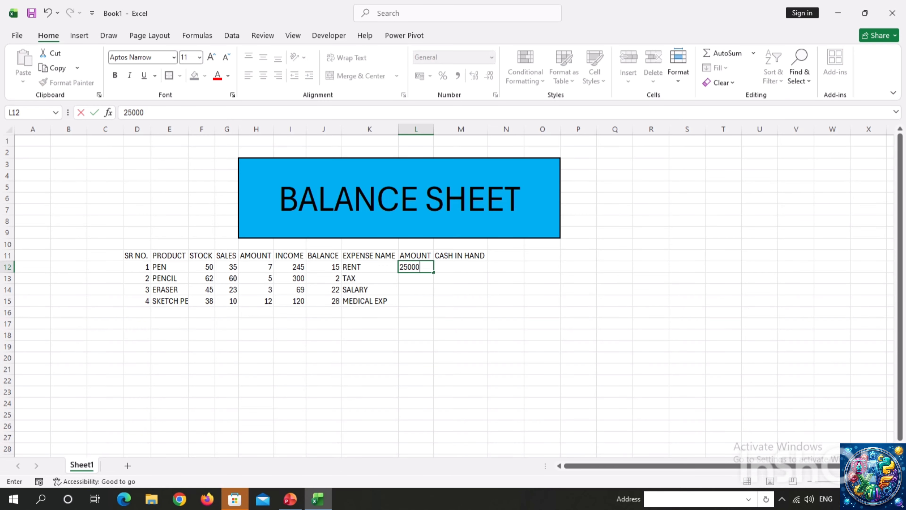
key(Return)
text(1200)
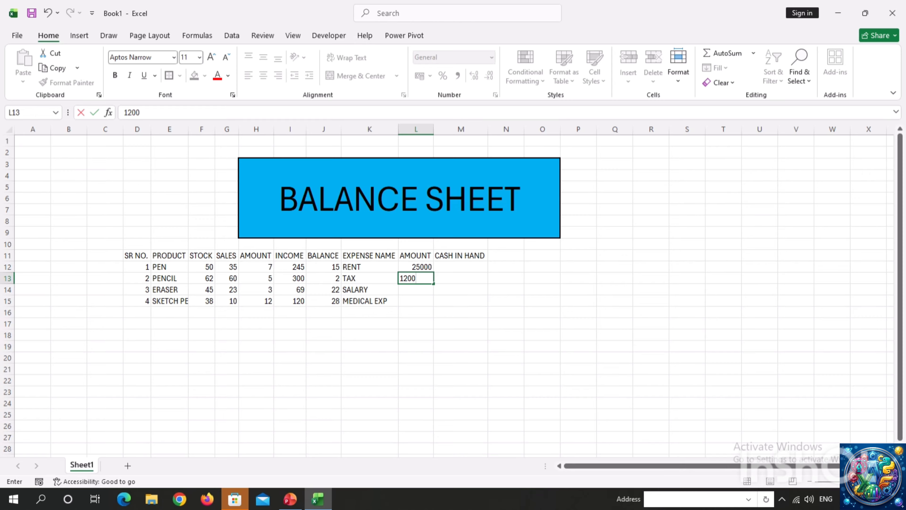
key(Return)
text(80000)
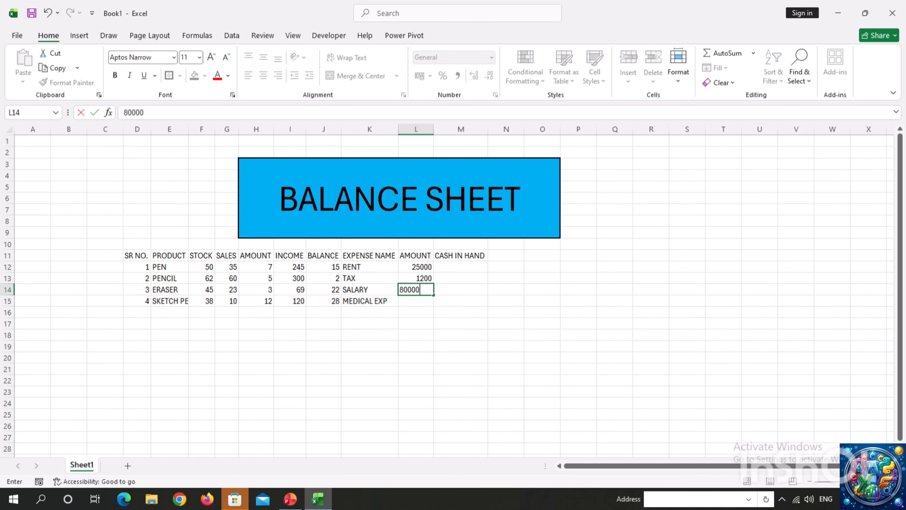
key(Return)
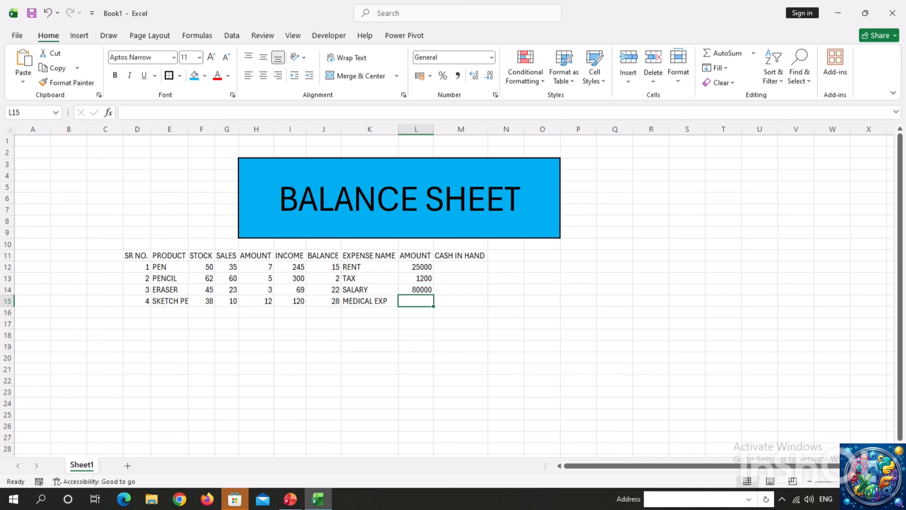
text(1400)
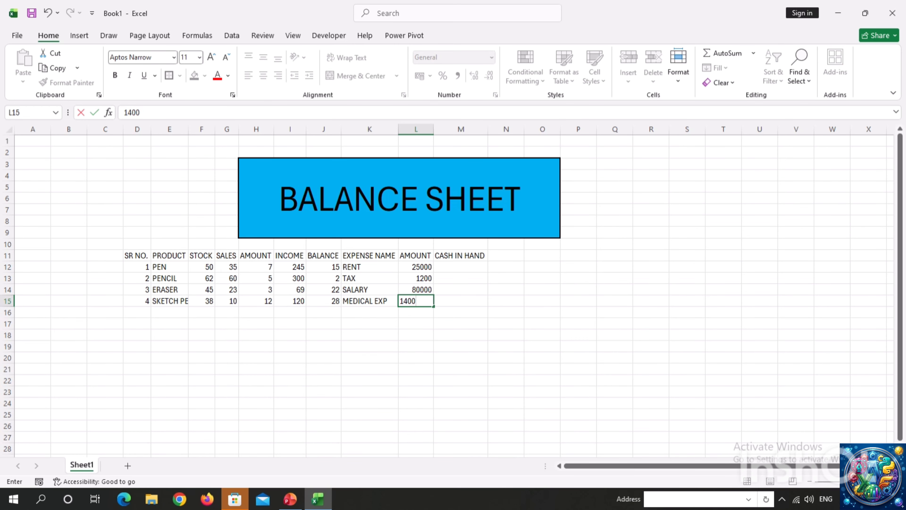
key(Right)
key(Up)
key(Up)
key(Up)
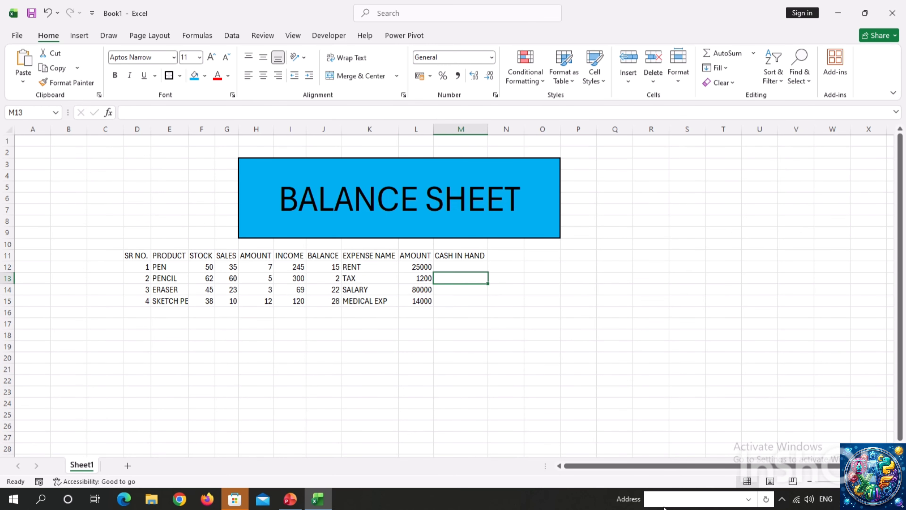
Step: Enter the label TOTAL INCOME in cell H16 below the product AMOUNT column
key(Down)
key(Down)
key(Down)
key(Down)
key(Left)
key(Left)
key(Left)
key(Left)
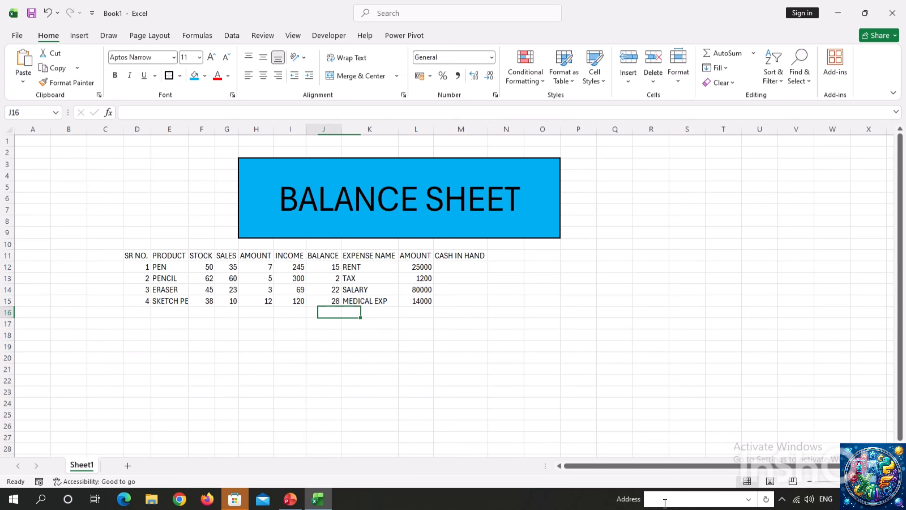
key(Right)
key(Left)
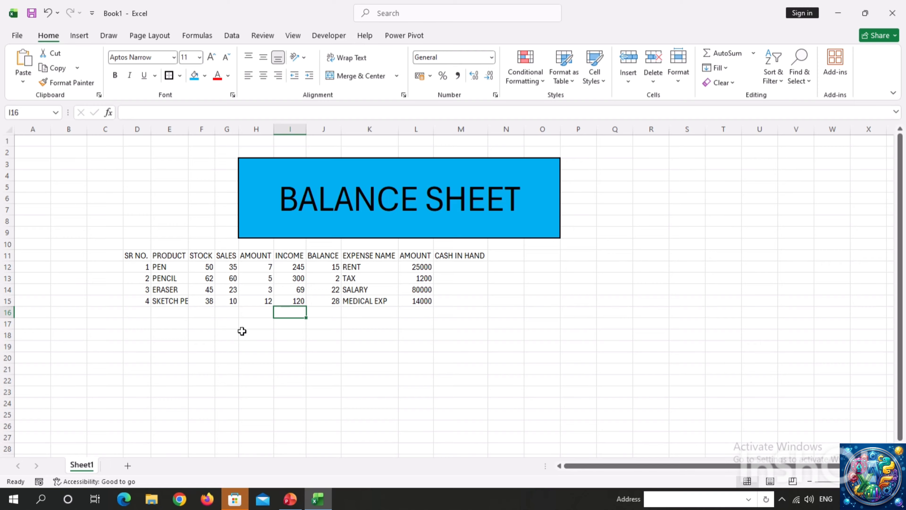
click(244, 316)
text(TO)
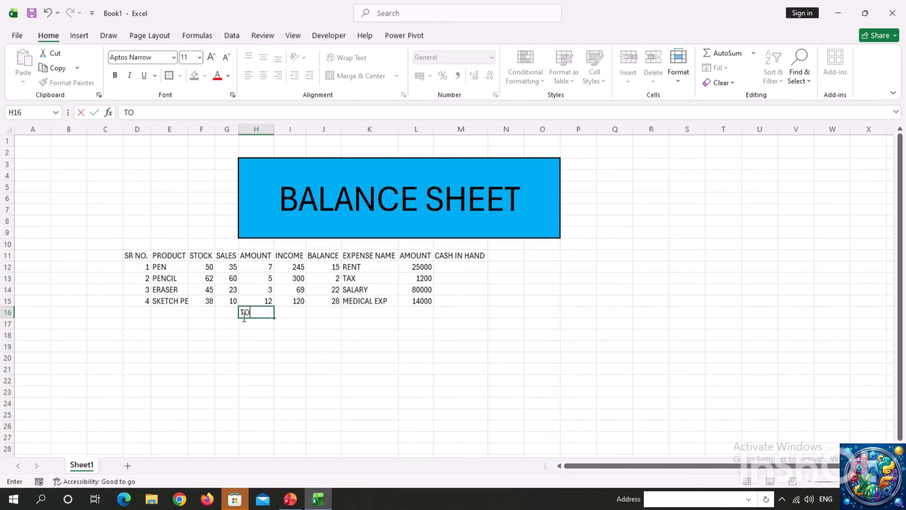
text(TAL INCOME)
key(Tab)
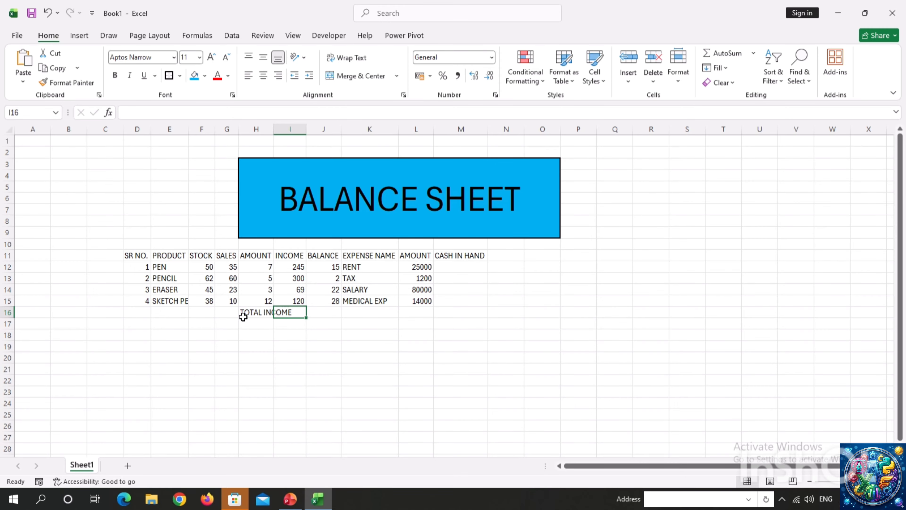
Step: Sum the INCOME values of all four products in cell I16 with SUM over I12:I15
text(=SUM()
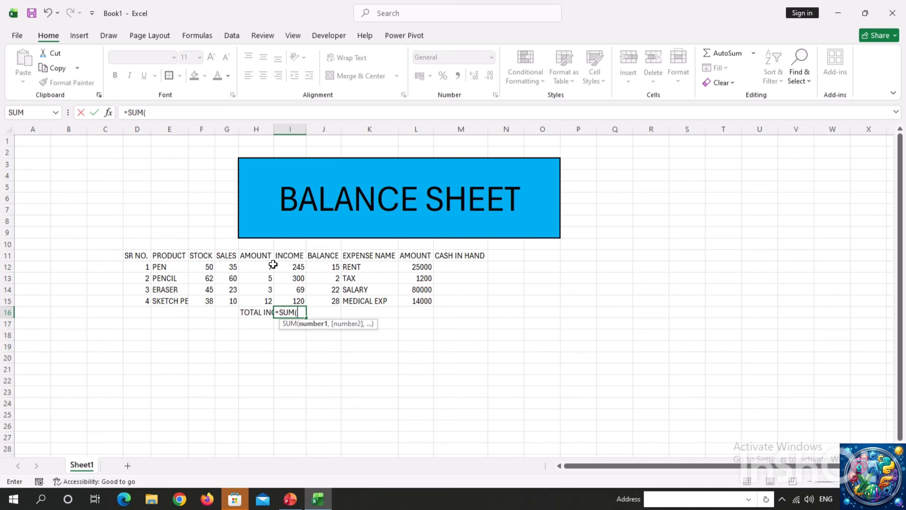
drag(291, 266, 292, 299)
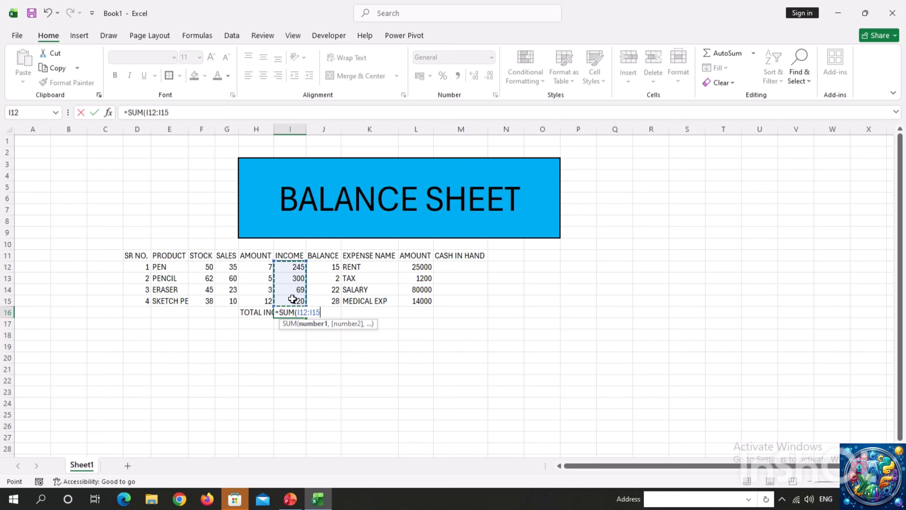
key(Return)
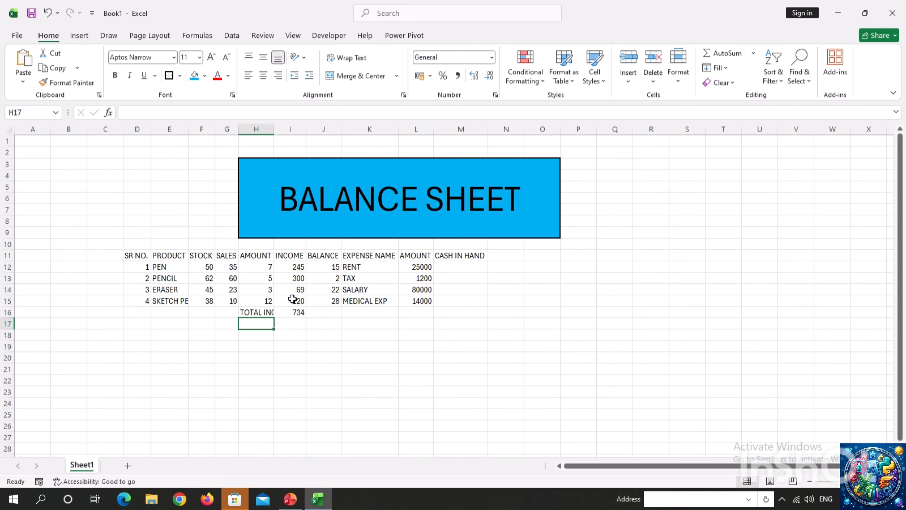
Step: Enter the label TOTAL EXPENSE in cell K16 below the expense names
key(Right)
key(Right)
key(Right)
key(Right)
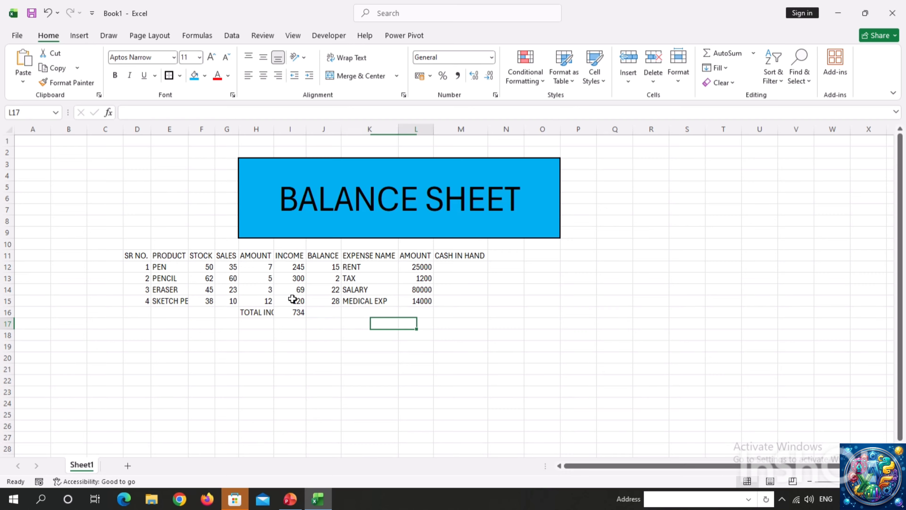
key(Up)
key(Left)
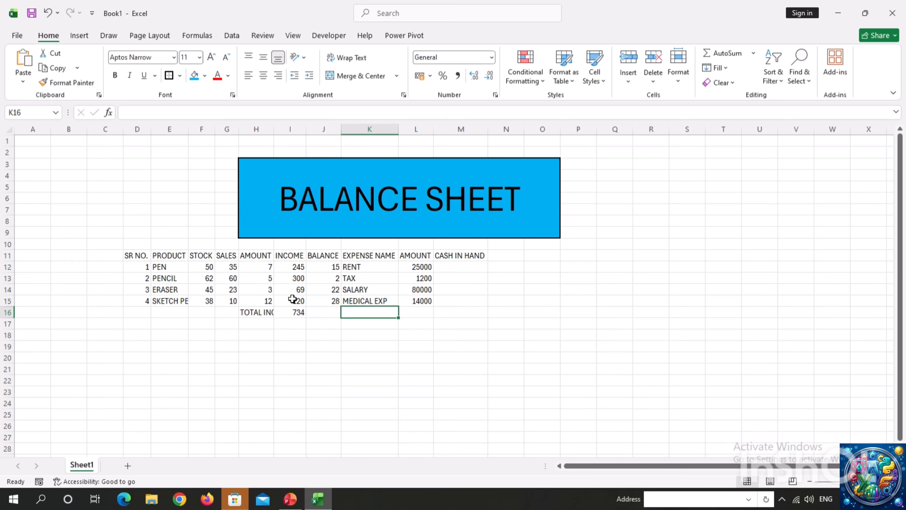
text(TOTAL)
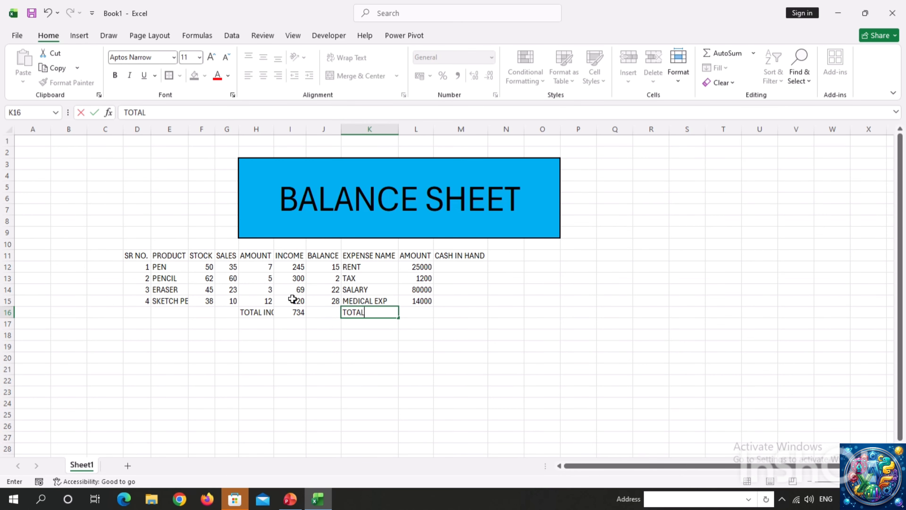
text( EXPENSE)
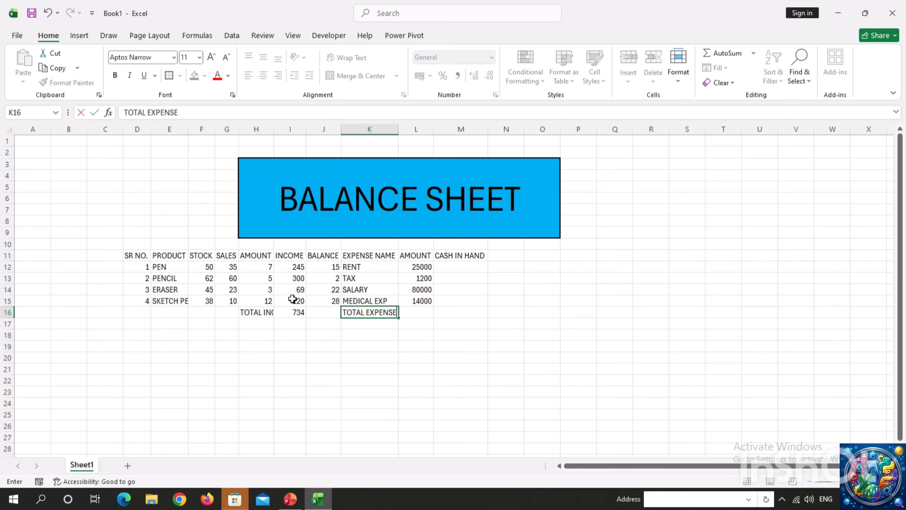
key(Tab)
Step: Sum the four expense AMOUNT values in cell L16 with SUM over L12:L15
text(=SUM()
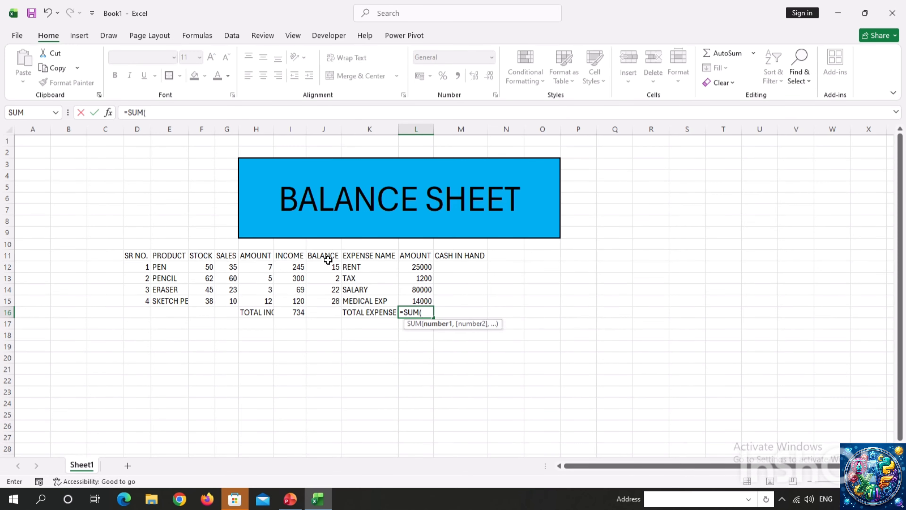
drag(424, 266, 429, 299)
key(Return)
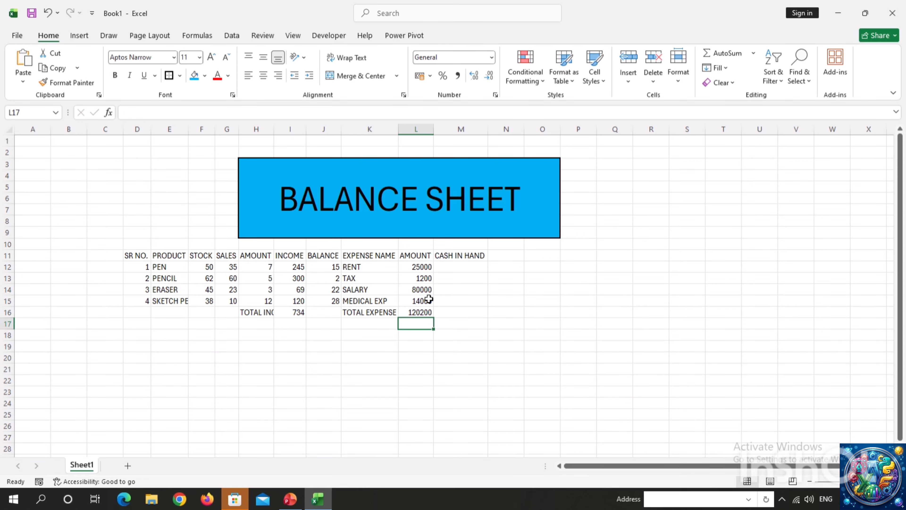
Step: Calculate CASH IN HAND in cell M12 by subtracting total expense from total income with the formula =I16-L16
key(Right)
key(Up)
key(Up)
key(Up)
key(Up)
key(Up)
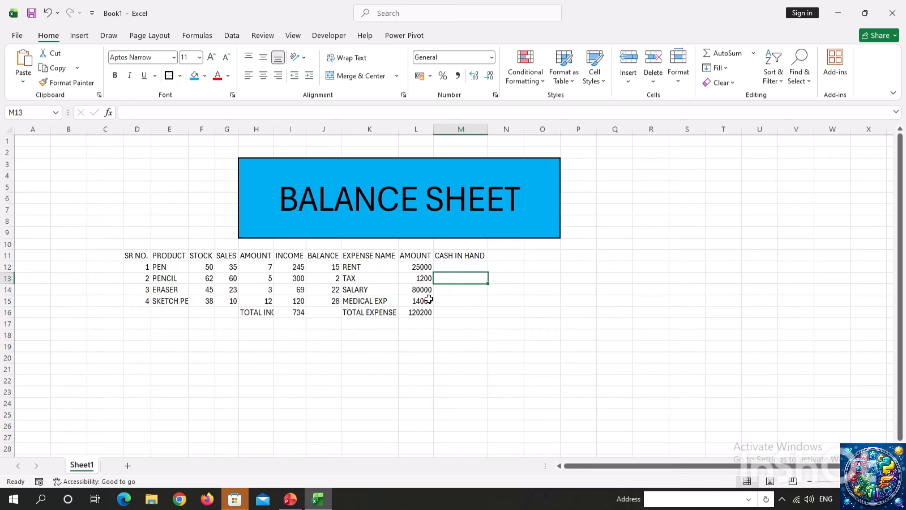
text(=)
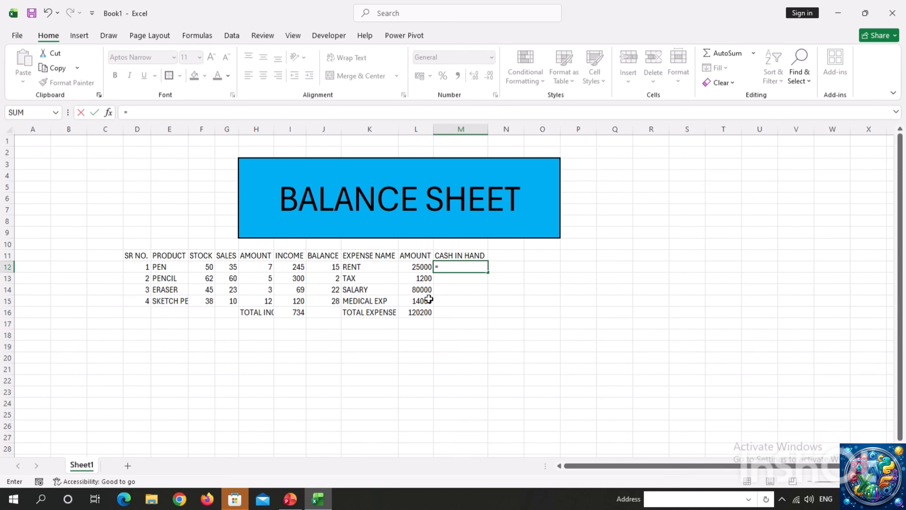
key(Down)
key(Down)
key(Down)
key(Down)
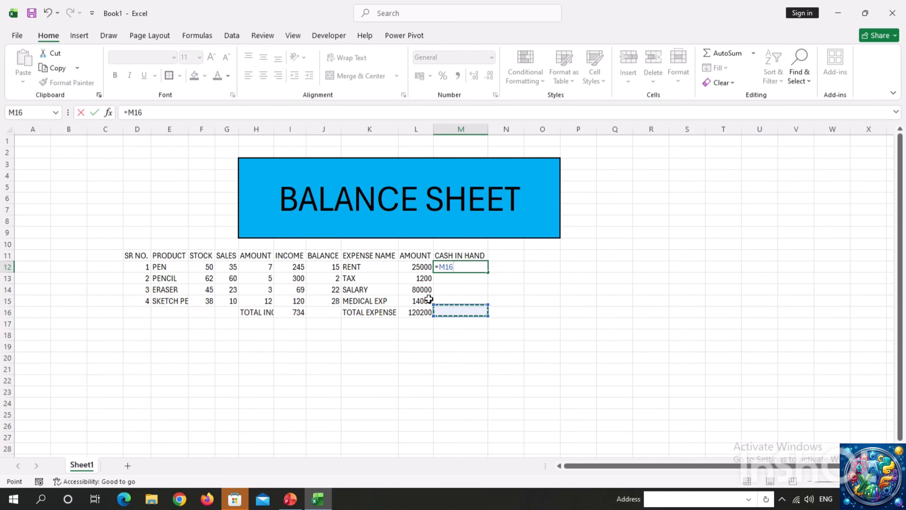
key(Left)
key(Left)
key(Left)
key(Left)
text(-)
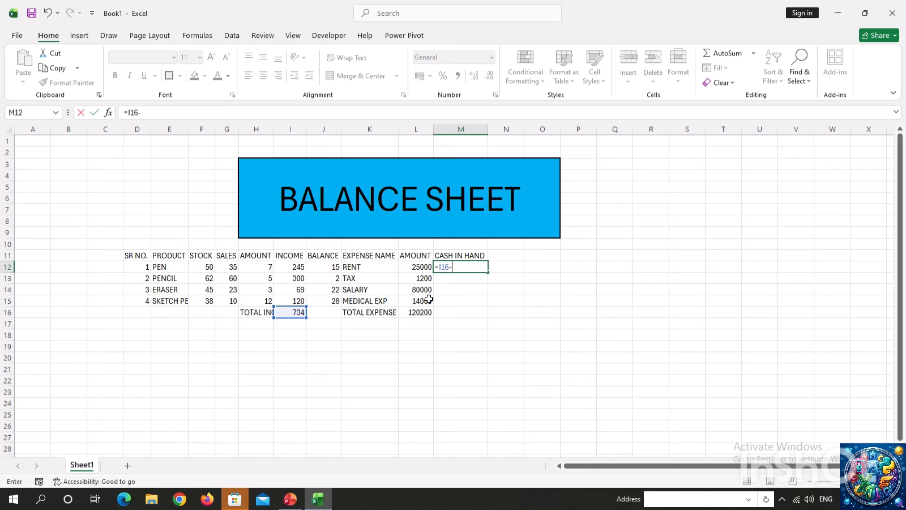
key(Left)
key(Left)
key(Down)
key(Down)
key(Down)
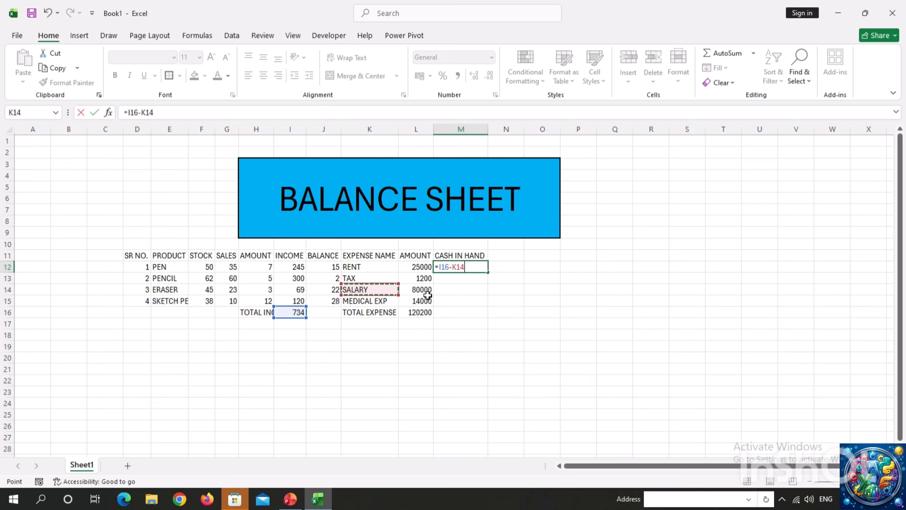
key(Down)
key(Right)
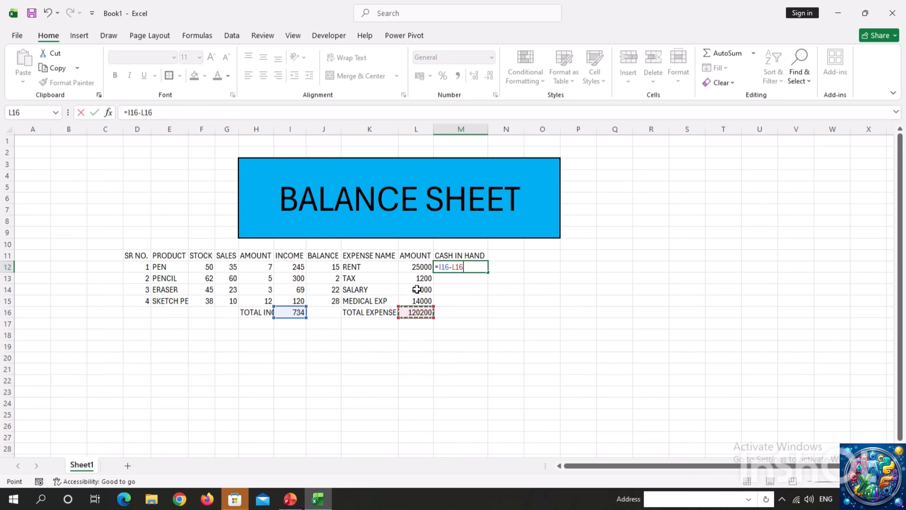
key(Return)
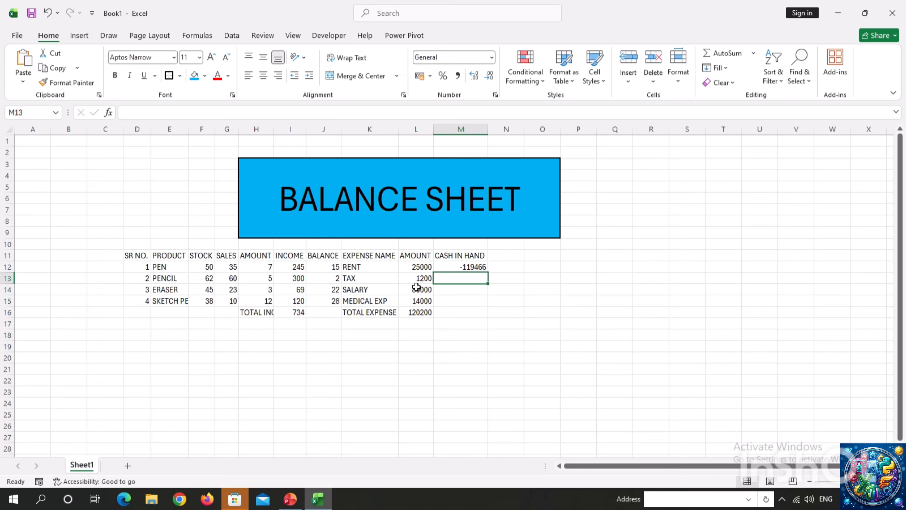
Step: Apply all borders to the headings and data rows in range D11:L15
click(448, 265)
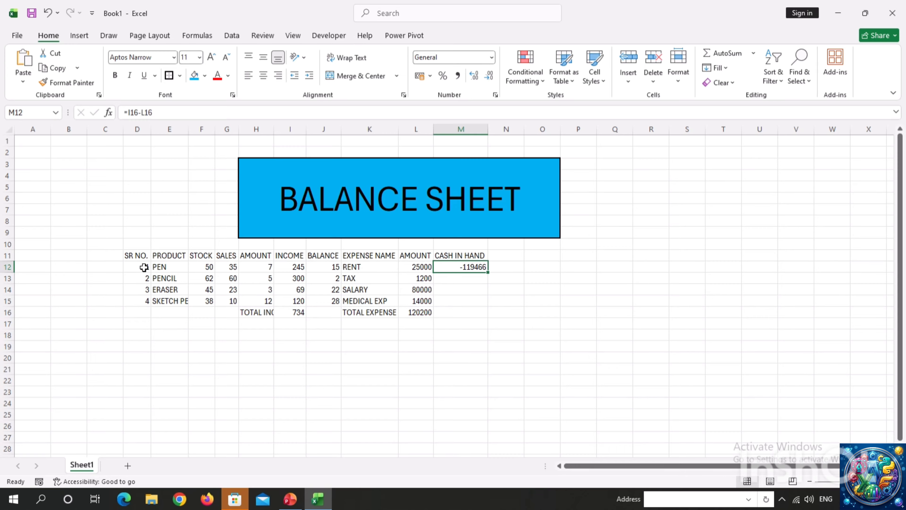
mouse_move(139, 259)
mouse_down()
mouse_move(317, 277)
mouse_move(457, 275)
mouse_move(474, 294)
mouse_move(468, 308)
mouse_up()
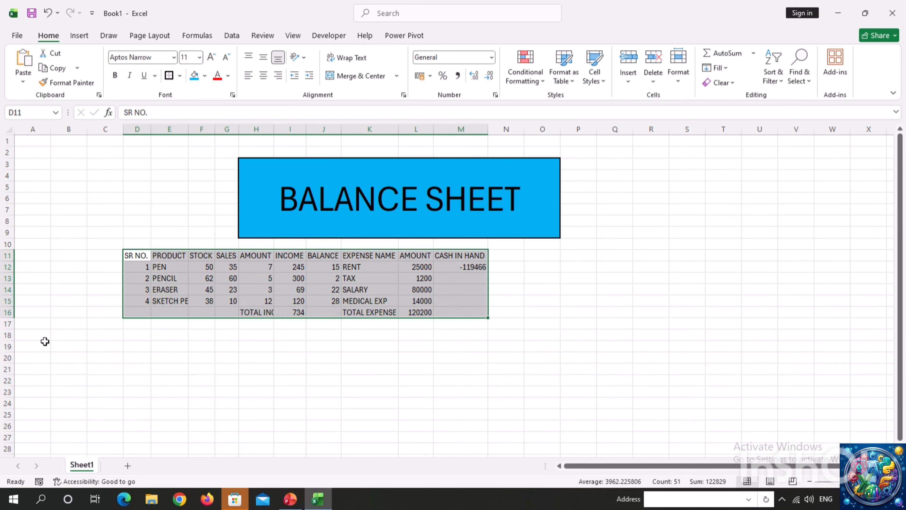
click(180, 288)
mouse_move(125, 257)
mouse_down()
mouse_move(411, 277)
mouse_move(441, 293)
mouse_move(431, 301)
mouse_up()
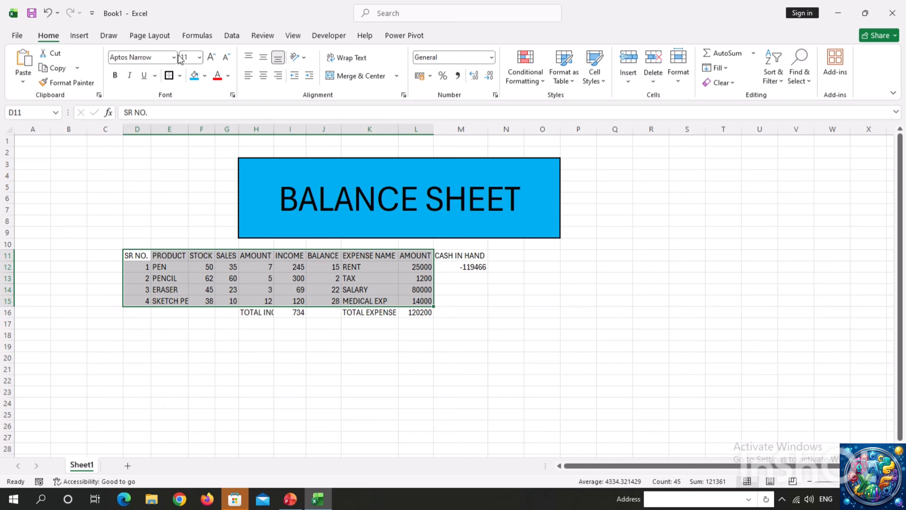
click(181, 76)
click(202, 187)
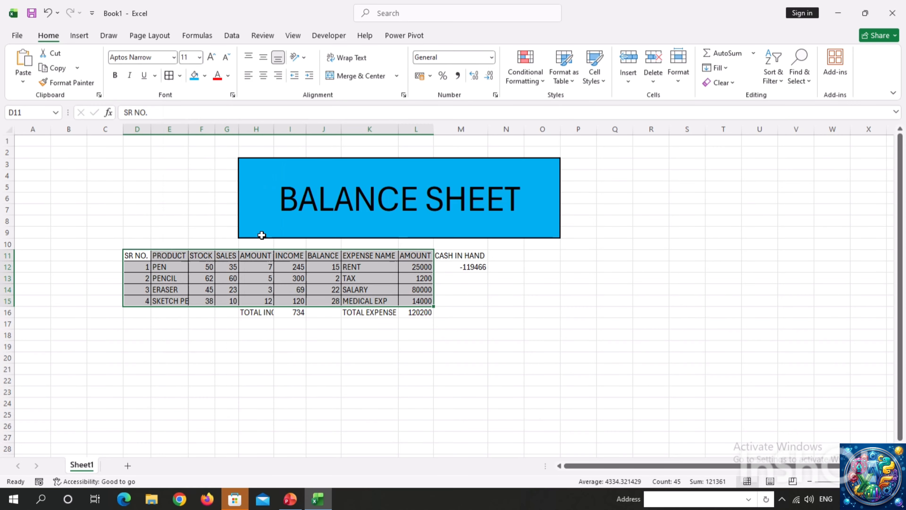
Step: Apply the same borders to the CASH IN HAND heading in cell M11
click(370, 346)
click(442, 254)
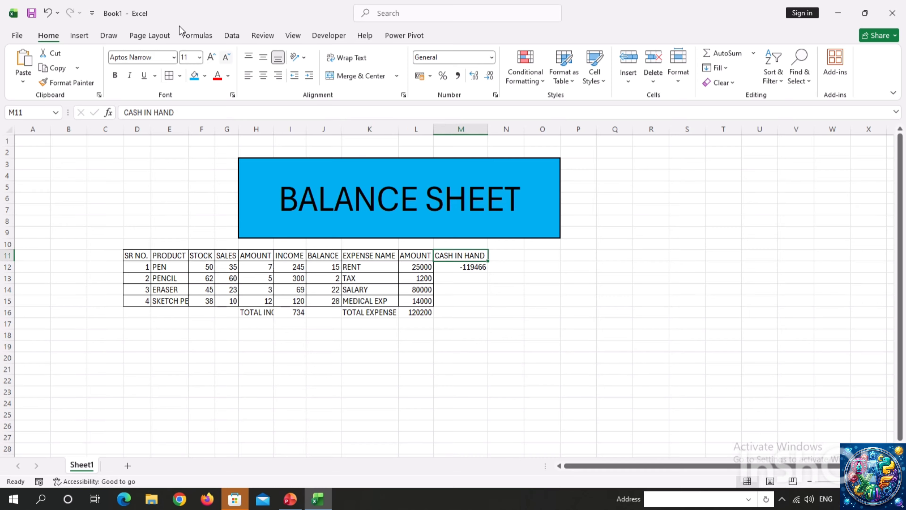
click(169, 75)
Step: Add all borders to the totals row H16:L16 and to the cash in hand value in M12
click(220, 314)
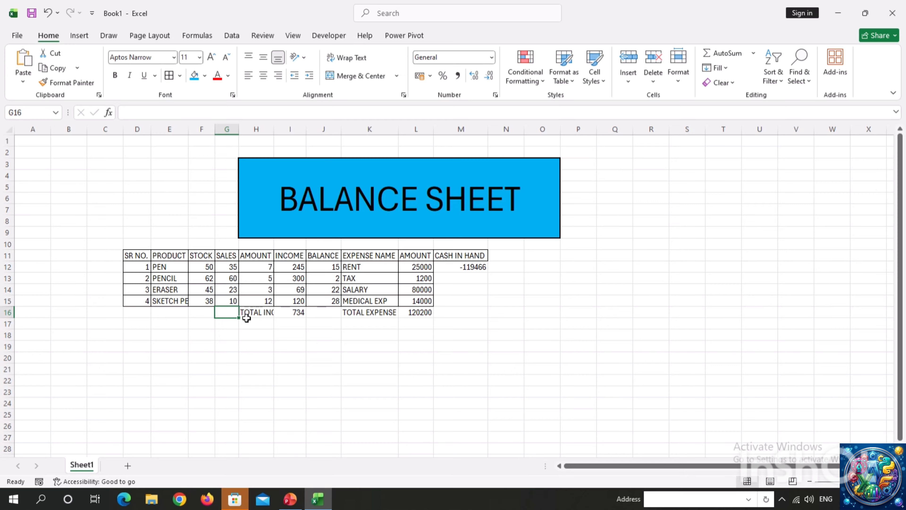
drag(249, 322, 360, 315)
click(359, 315)
drag(268, 313, 415, 312)
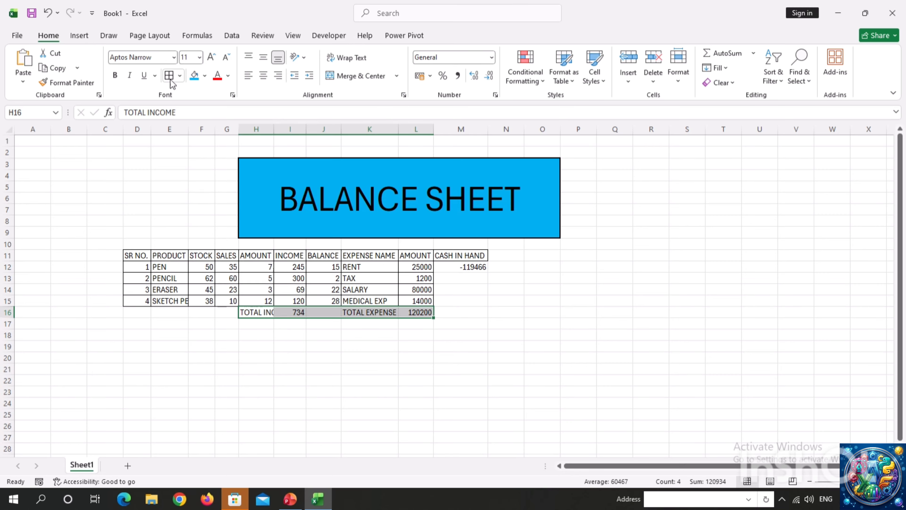
click(425, 279)
click(465, 268)
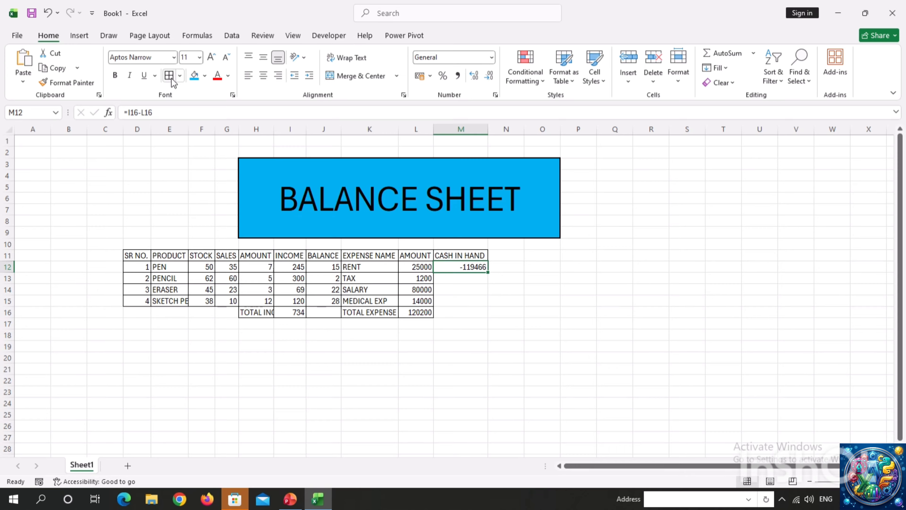
Step: Auto-fit the width of column H to show the full TOTAL INCOME label
click(297, 313)
click(318, 312)
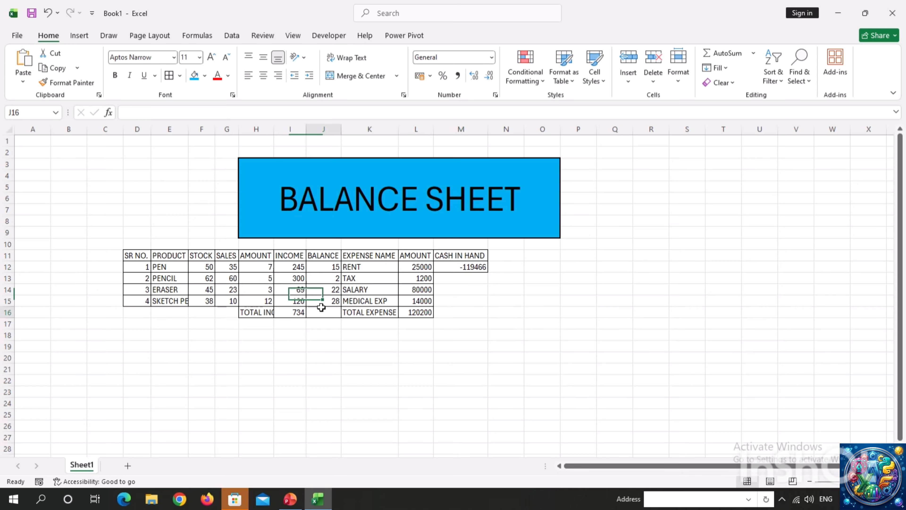
click(262, 129)
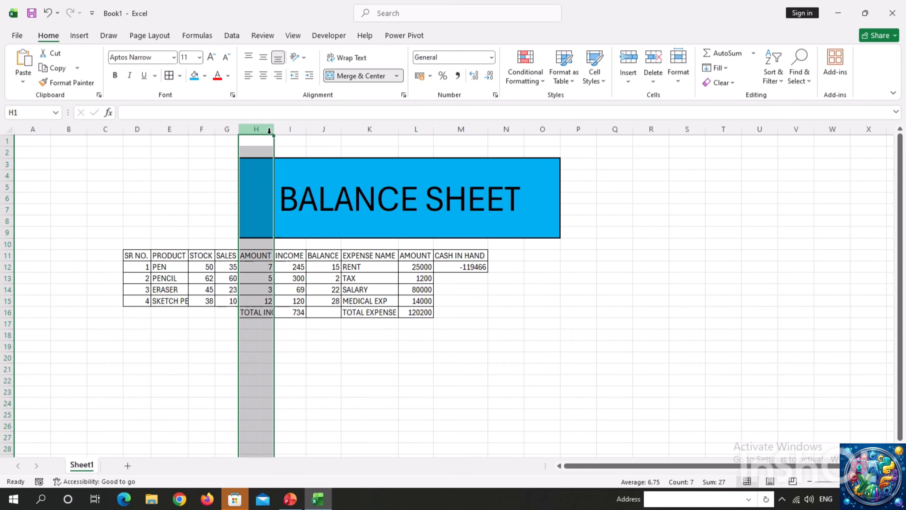
double_click(272, 132)
click(267, 346)
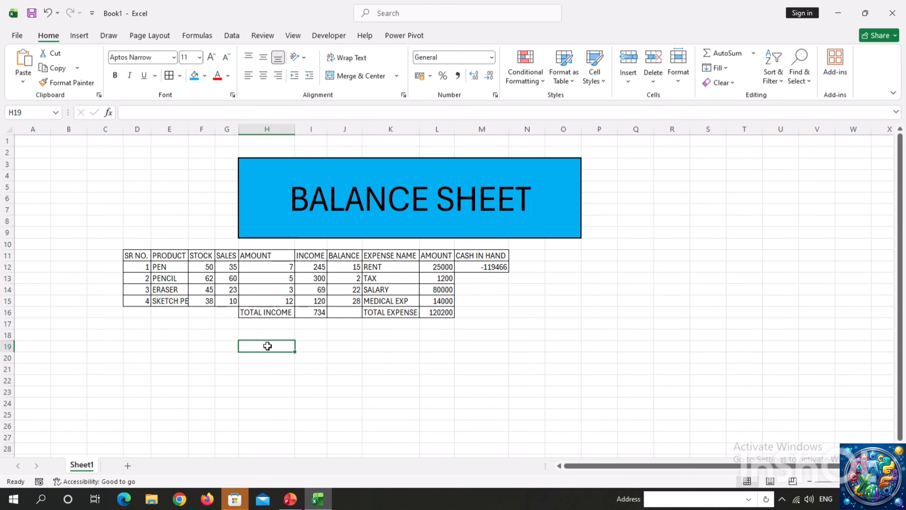